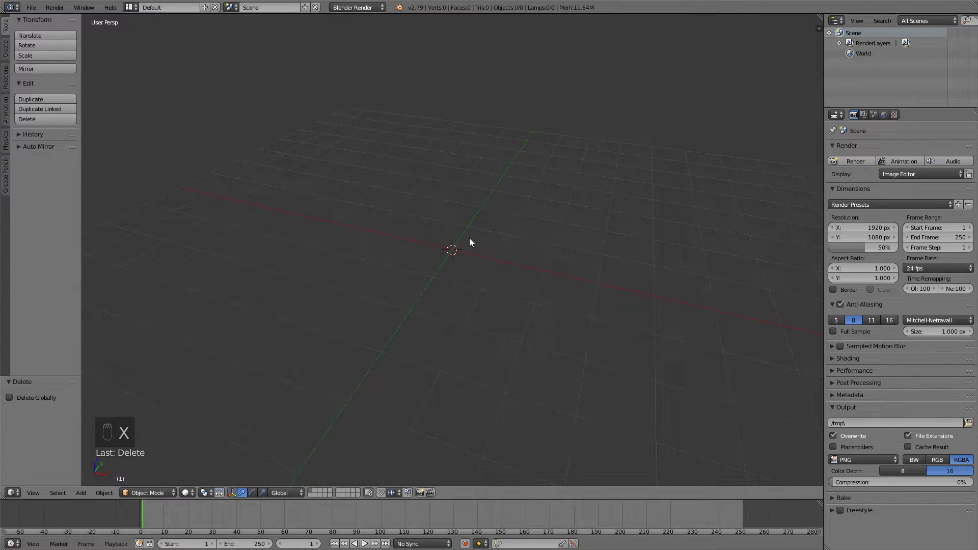
Add a cylinder mesh with 4 vertices so it forms a square block.
{"action": "key", "text": "shift+a"}
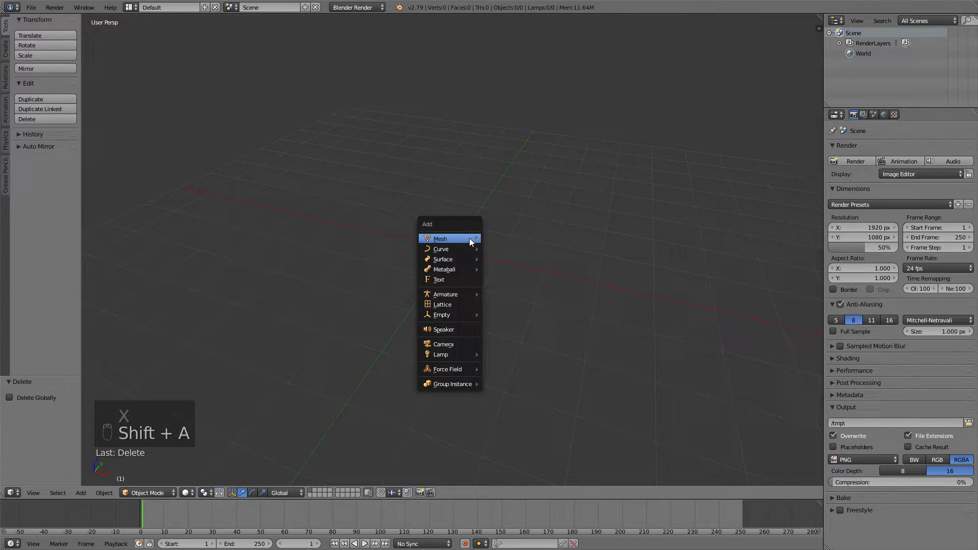
{"action": "mouse_move", "coordinate": [470, 238]}
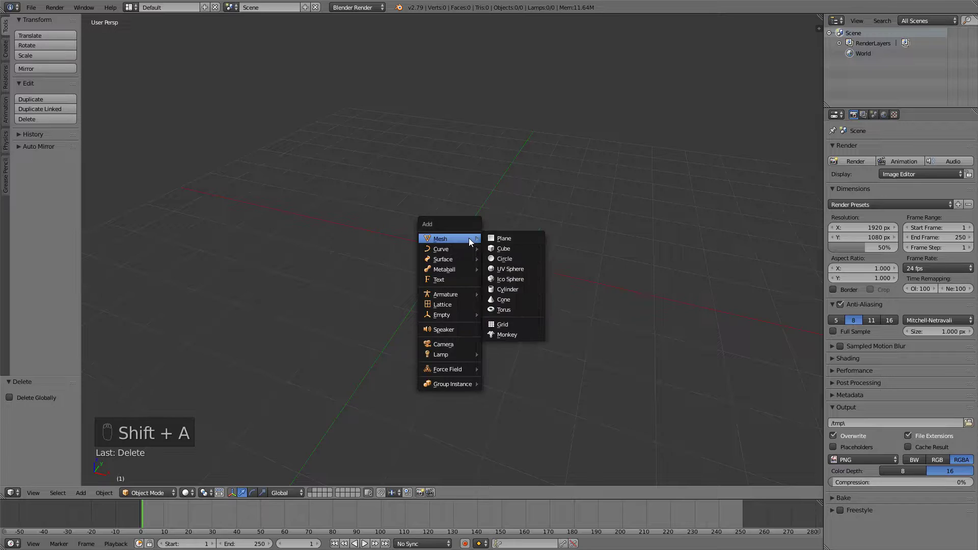
{"action": "left_click", "coordinate": [512, 290]}
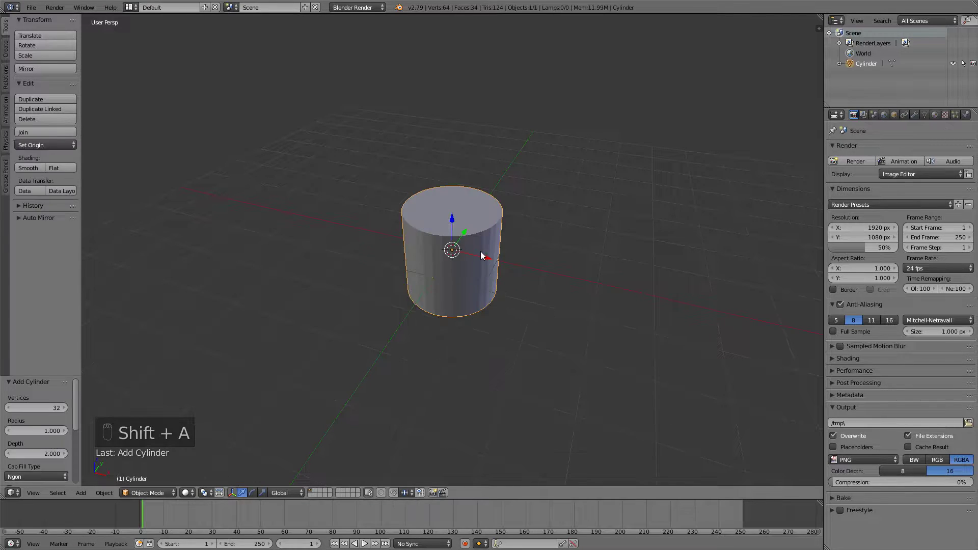
{"action": "left_click", "coordinate": [45, 409]}
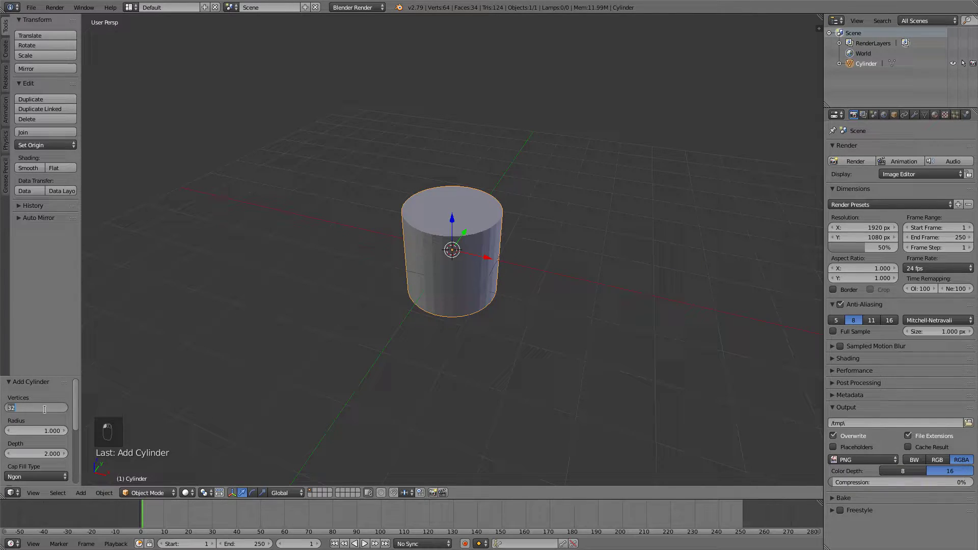
{"action": "key", "text": "Return"}
{"action": "middle_click_drag", "start_coordinate": [457, 143], "coordinate": [371, 210]}
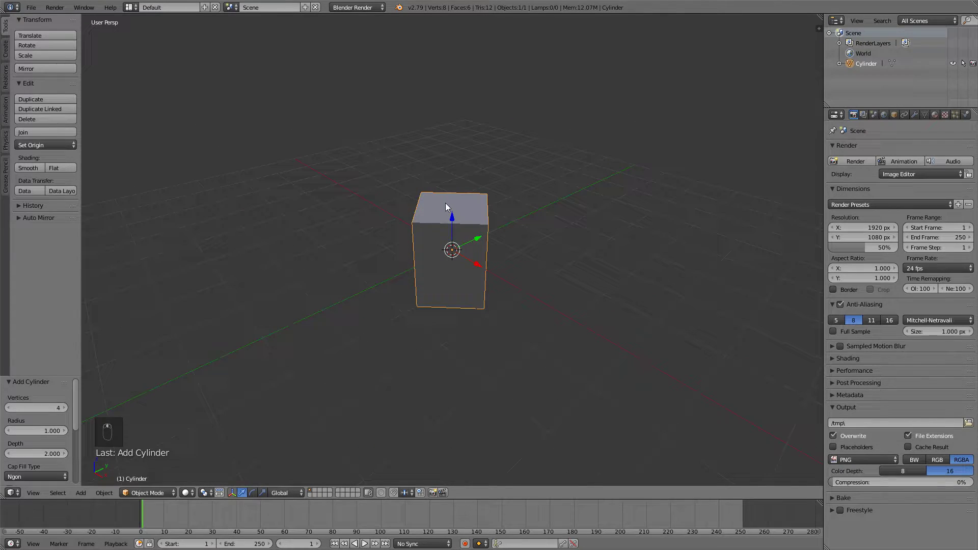
{"action": "middle_click_drag", "start_coordinate": [498, 200], "coordinate": [512, 185]}
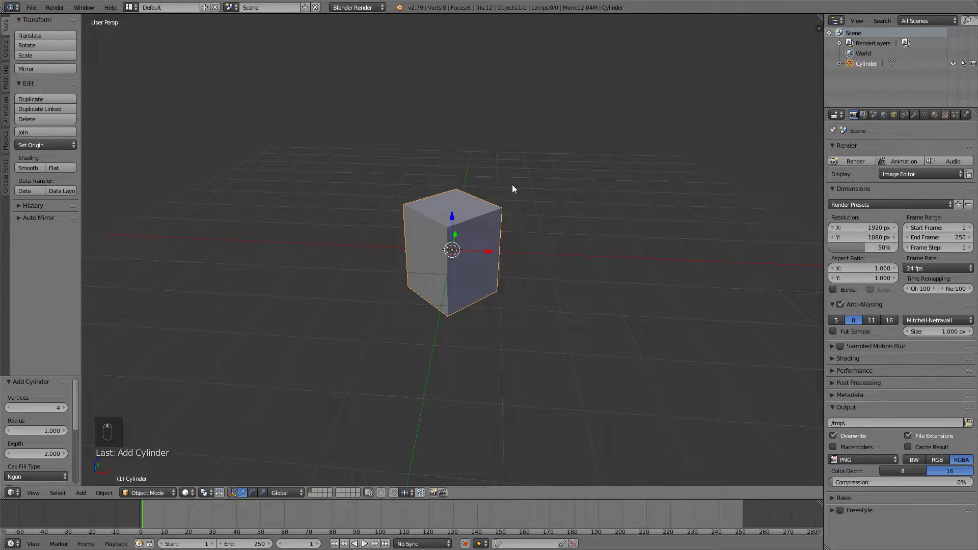
Raise the block 1 unit along Z with snapping and set its origin to the 3D cursor.
{"action": "key", "text": "shift+Tab"}
{"action": "key", "text": "g"}
{"action": "left_click", "coordinate": [516, 144]}
{"action": "key", "text": "shift+Tab"}
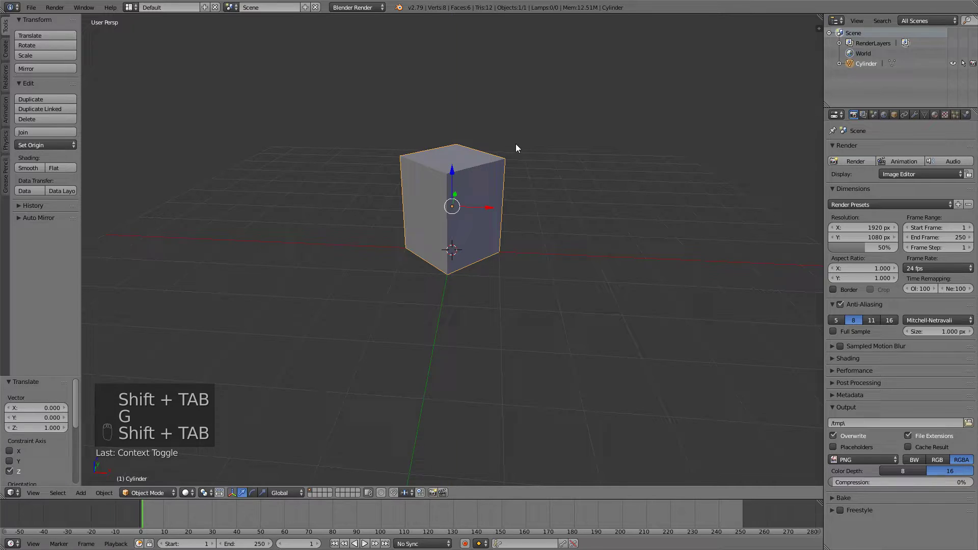
{"action": "key", "text": "ctrl+alt+shift+c"}
{"action": "left_click", "coordinate": [502, 145]}
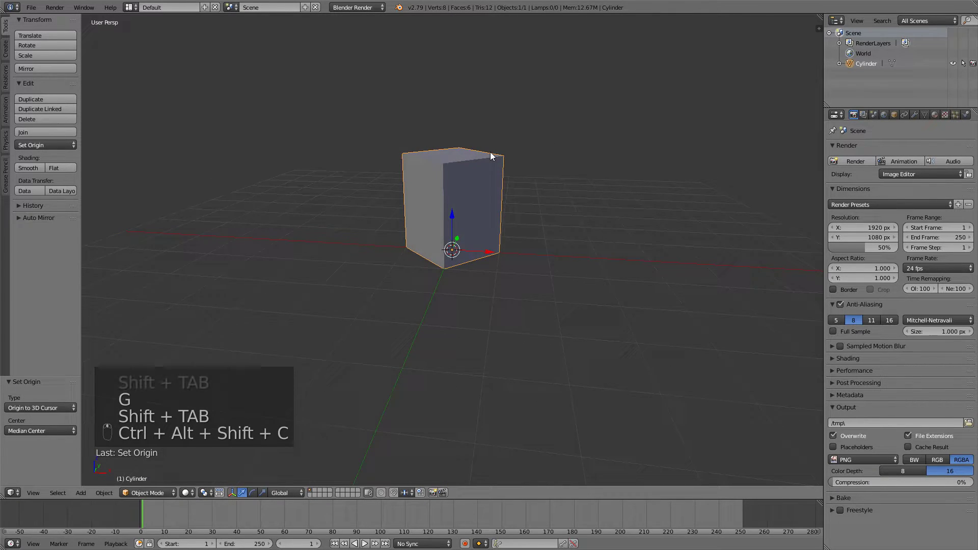
Select the block's four top vertices in Edit Mode and raise them about 6.06 units along Z.
{"action": "key", "text": "KP_1"}
{"action": "key", "text": "KP_5"}
{"action": "middle_click_drag", "start_coordinate": [491, 242], "coordinate": [472, 207]}
{"action": "key", "text": "Tab"}
{"action": "right_click", "coordinate": [487, 180]}
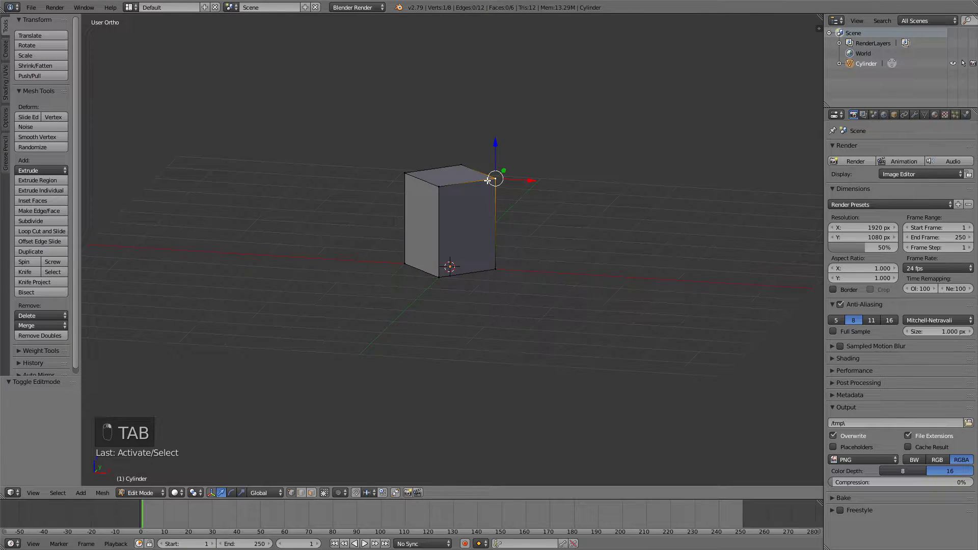
{"action": "key", "text": "KP_1"}
{"action": "key", "text": "c"}
{"action": "key", "text": "z"}
{"action": "key", "text": "c"}
{"action": "left_click_drag", "start_coordinate": [498, 173], "coordinate": [406, 169]}
{"action": "key", "text": "z"}
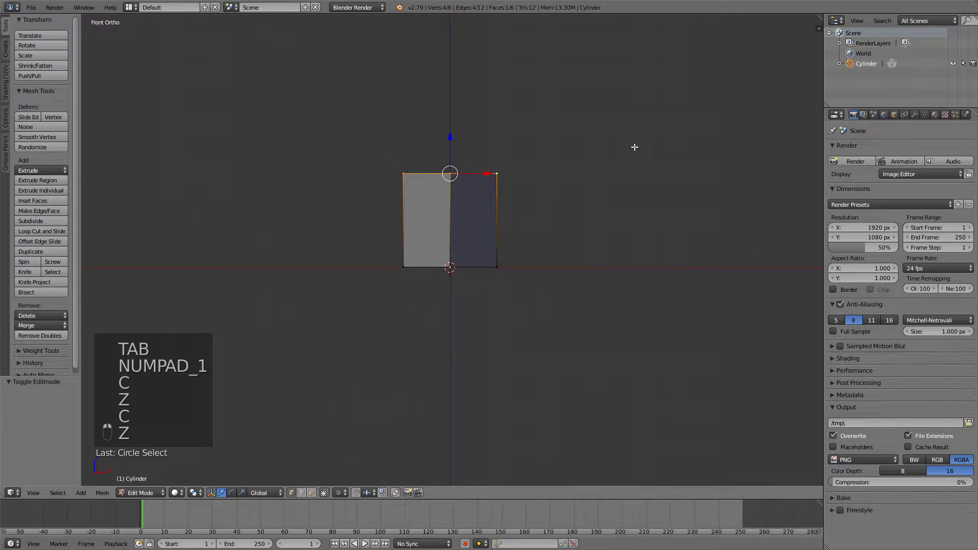
{"action": "middle_click_drag", "start_coordinate": [634, 148], "coordinate": [566, 238]}
{"action": "key", "text": "KP_1"}
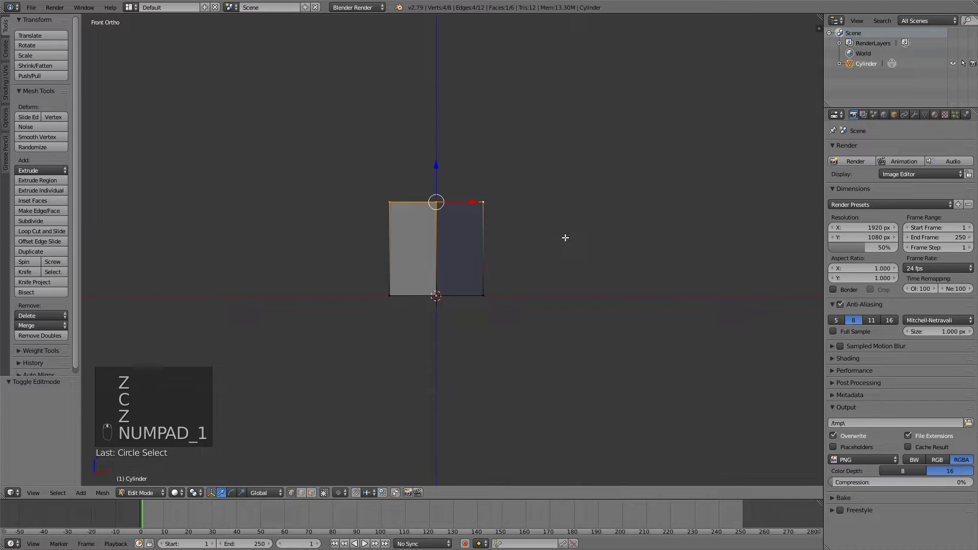
{"action": "scroll", "coordinate": [557, 185], "scroll_direction": "down", "scroll_amount": 2}
{"action": "key", "text": "shift+Tab"}
{"action": "key", "text": "shift+Tab"}
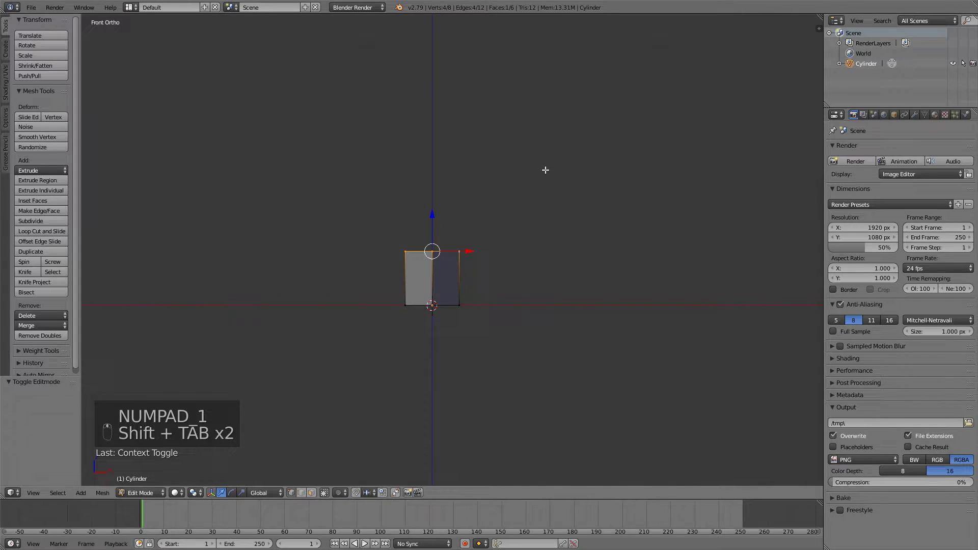
{"action": "key", "text": "g"}
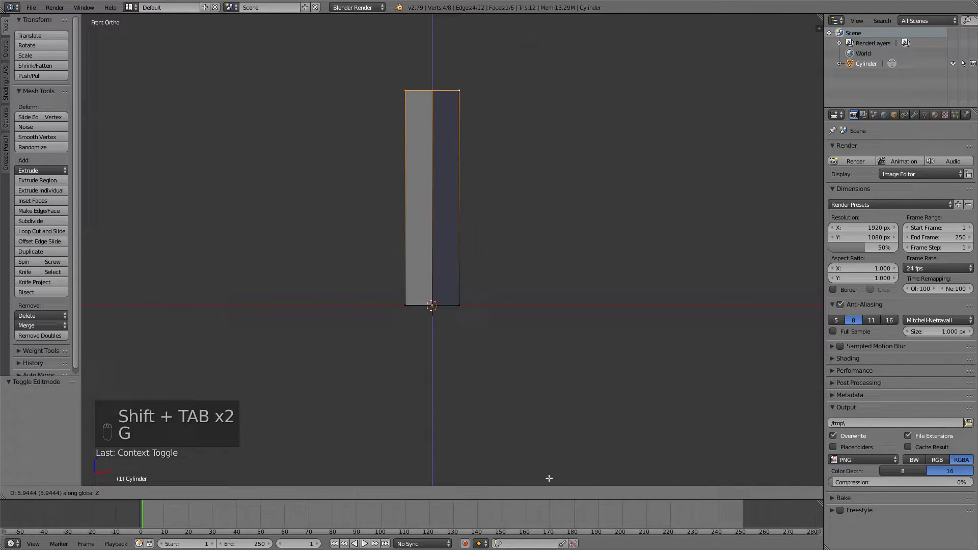
{"action": "left_click", "coordinate": [541, 386]}
Lengthen the shaft further by raising its top face along Z in moves of about 3.89 and 2.18 units.
{"action": "key", "text": "g"}
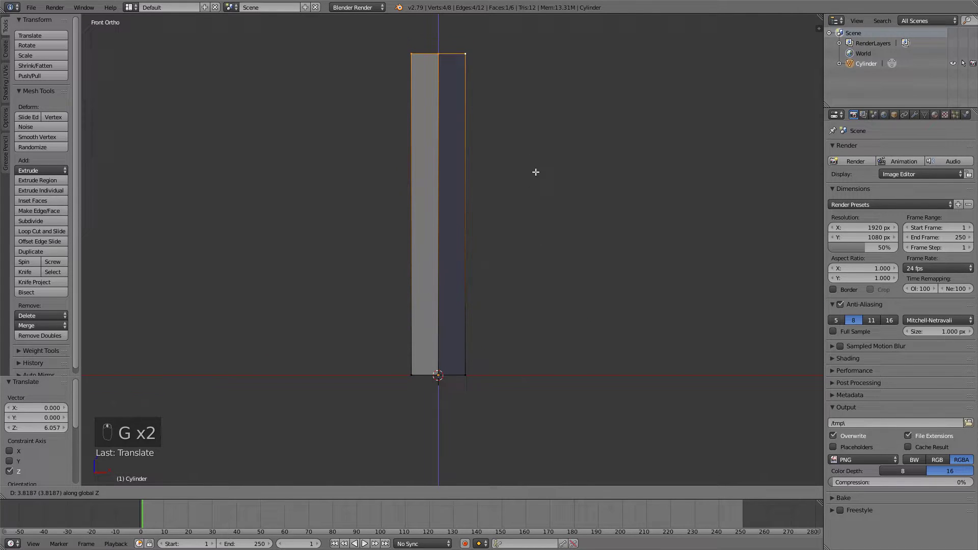
{"action": "left_click", "coordinate": [535, 169]}
{"action": "middle_click_drag", "start_coordinate": [535, 169], "coordinate": [527, 247], "text": "shift"}
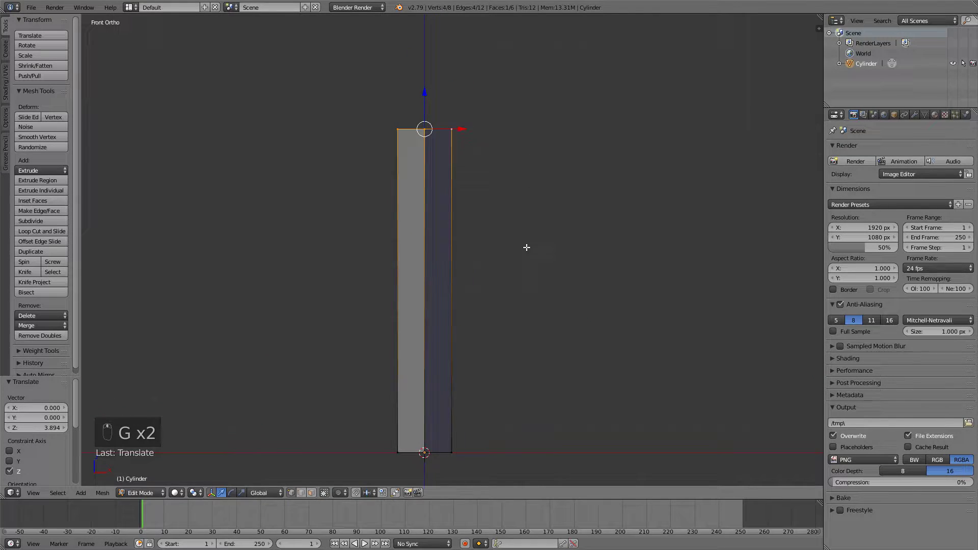
{"action": "key", "text": "g"}
{"action": "left_click", "coordinate": [524, 188]}
{"action": "middle_click_drag", "start_coordinate": [532, 209], "coordinate": [490, 264]}
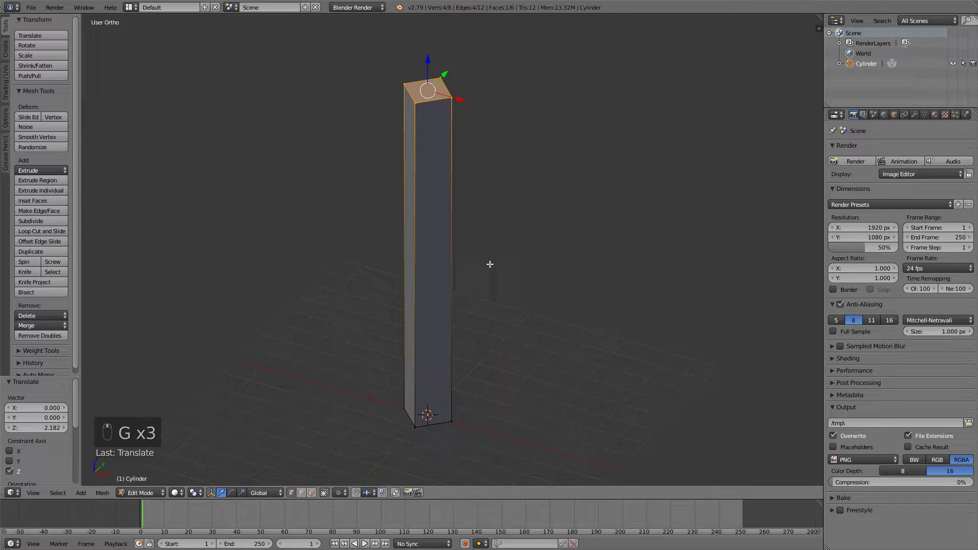
{"action": "scroll", "coordinate": [484, 262], "scroll_direction": "down", "scroll_amount": 3}
{"action": "middle_click_drag", "start_coordinate": [488, 183], "coordinate": [476, 230], "text": "shift"}
{"action": "key", "text": "KP_1"}
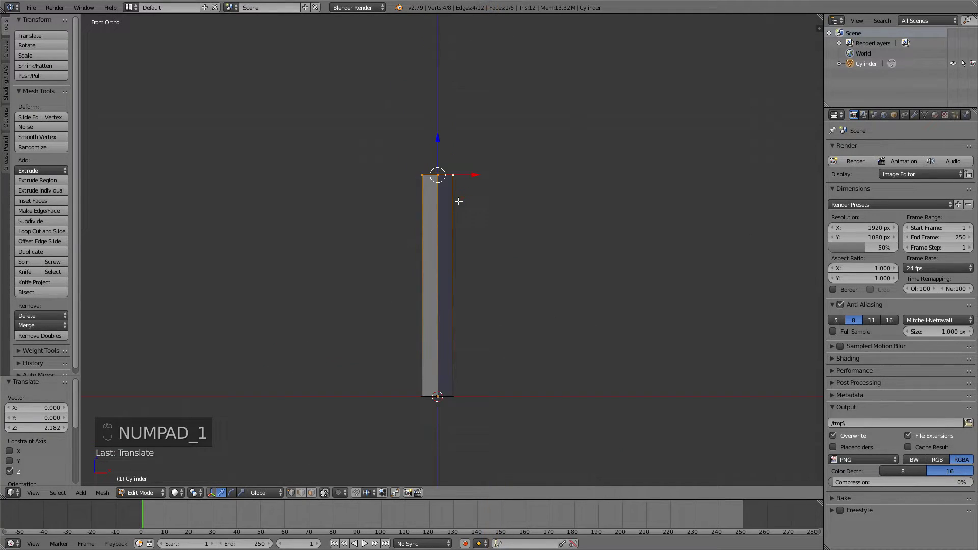
Extrude the shaft's top face upward about 2.28 units and scale it outward to form a flare.
{"action": "middle_click_drag", "start_coordinate": [471, 179], "coordinate": [464, 226], "text": "shift"}
{"action": "key", "text": "e"}
{"action": "left_click", "coordinate": [473, 206]}
{"action": "key", "text": "s"}
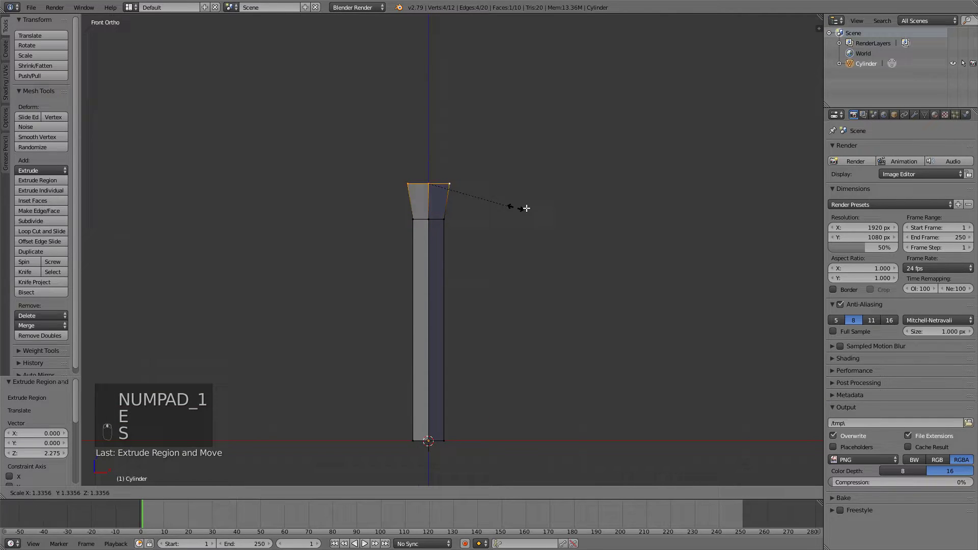
{"action": "left_click", "coordinate": [540, 209]}
Extrude the flared top upward about 4.39 units and scale its end slightly inward to form the head.
{"action": "key", "text": "e"}
{"action": "left_click", "coordinate": [539, 145]}
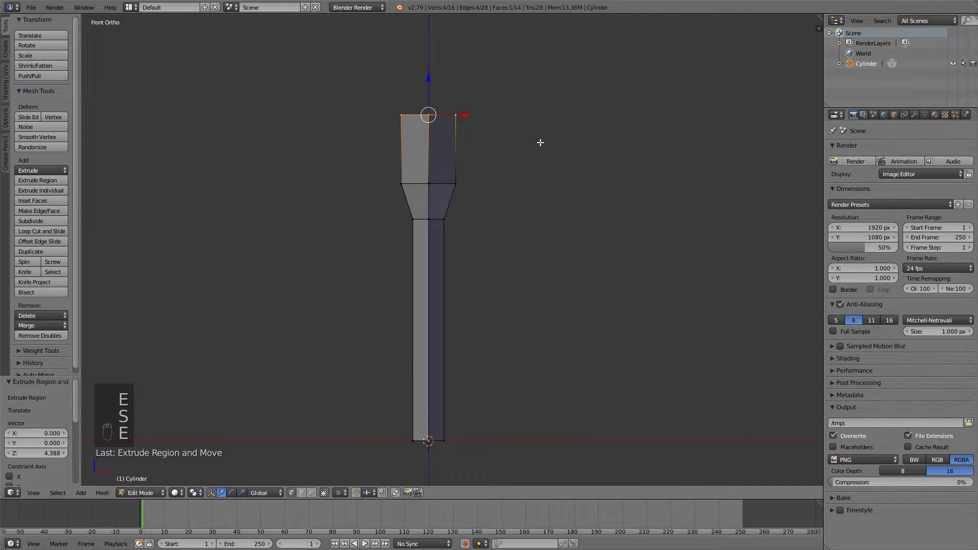
{"action": "key", "text": "s"}
{"action": "key", "text": "a"}
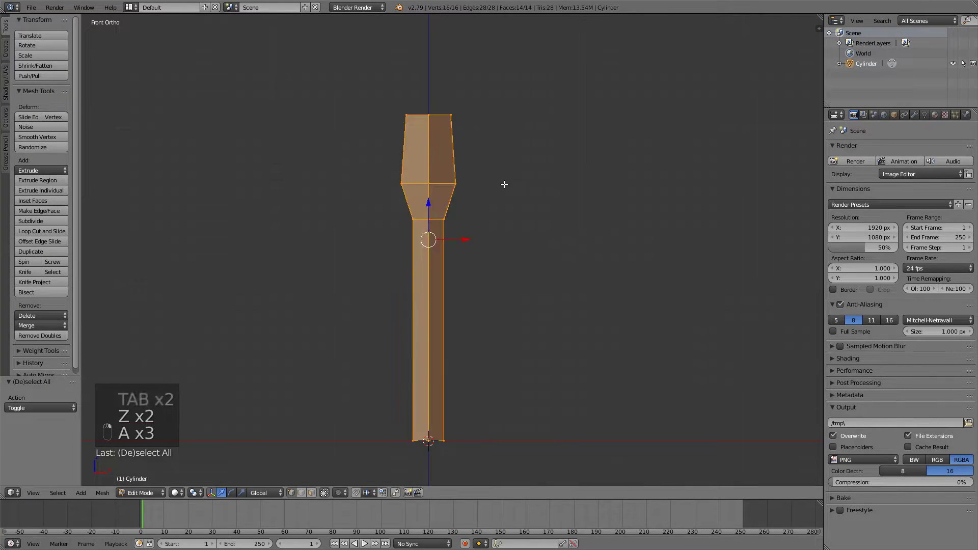
{"action": "key", "text": "s"}
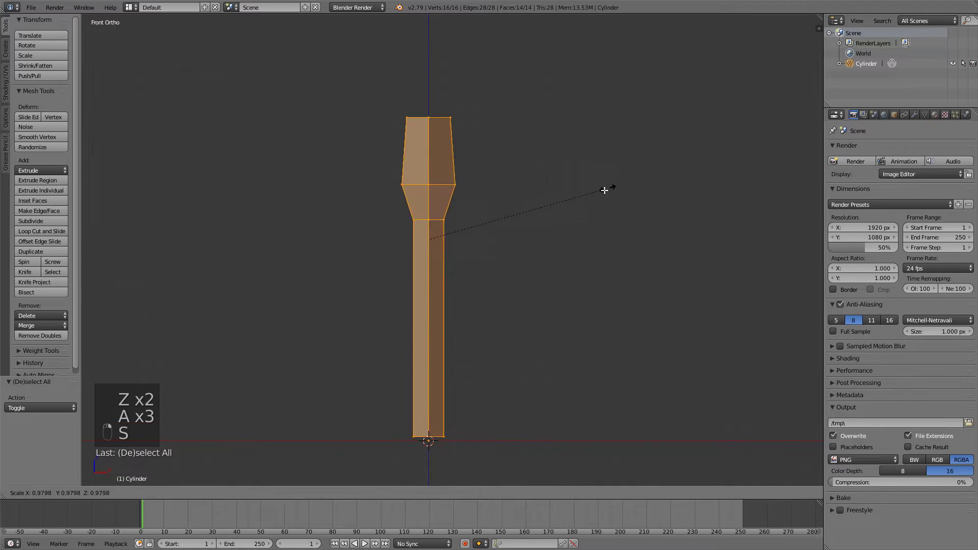
{"action": "right_click", "coordinate": [534, 245]}
Scale the whole object down to about a quarter of its size in Object Mode.
{"action": "key", "text": "Tab"}
{"action": "key", "text": "s"}
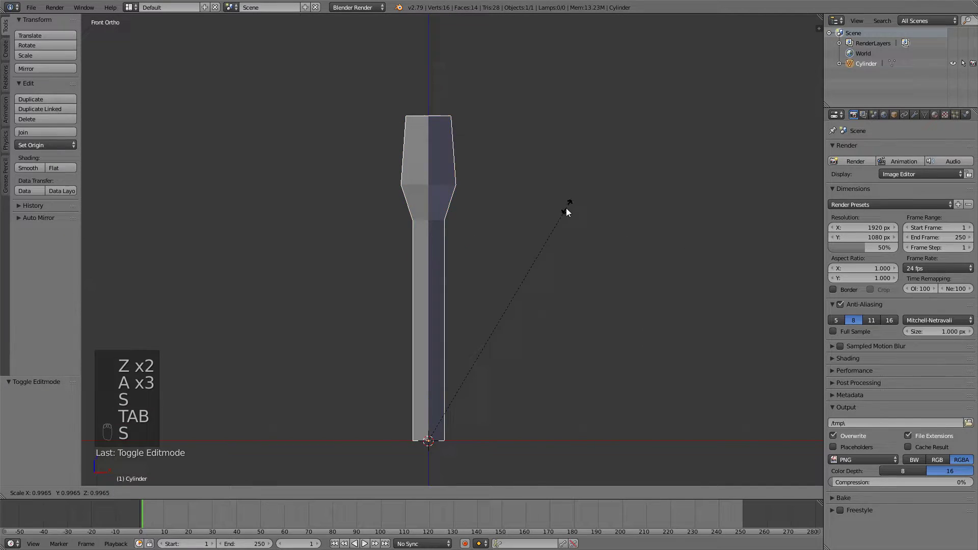
{"action": "left_click", "coordinate": [453, 376]}
Select all vertices of the head in Edit Mode and raise them about 2.89 units along Z to lengthen the handle.
{"action": "key", "text": "Tab"}
{"action": "right_click", "coordinate": [437, 376]}
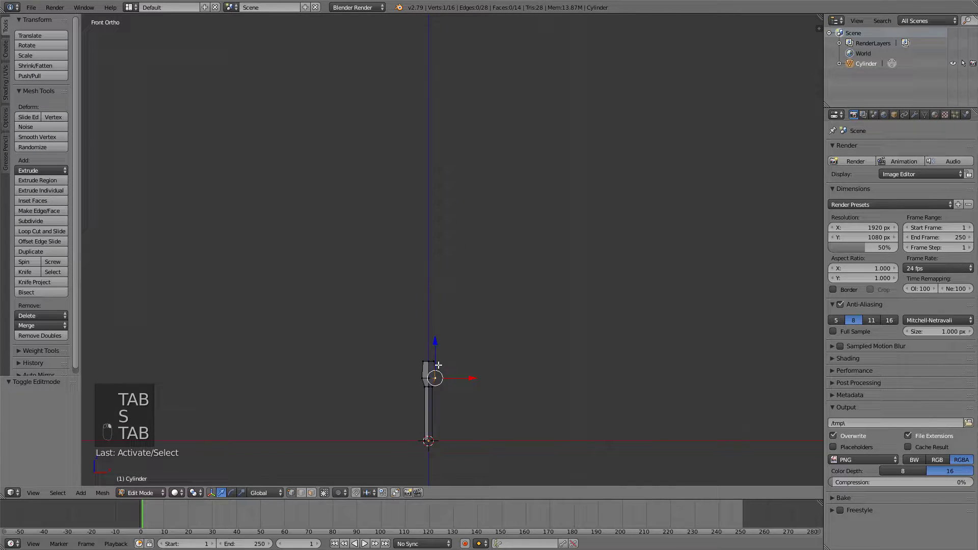
{"action": "key", "text": "z"}
{"action": "key", "text": "c"}
{"action": "left_click_drag", "start_coordinate": [416, 368], "coordinate": [432, 364]}
{"action": "right_click", "coordinate": [434, 364]}
{"action": "key", "text": "z"}
{"action": "key", "text": "g"}
{"action": "key", "text": "z"}
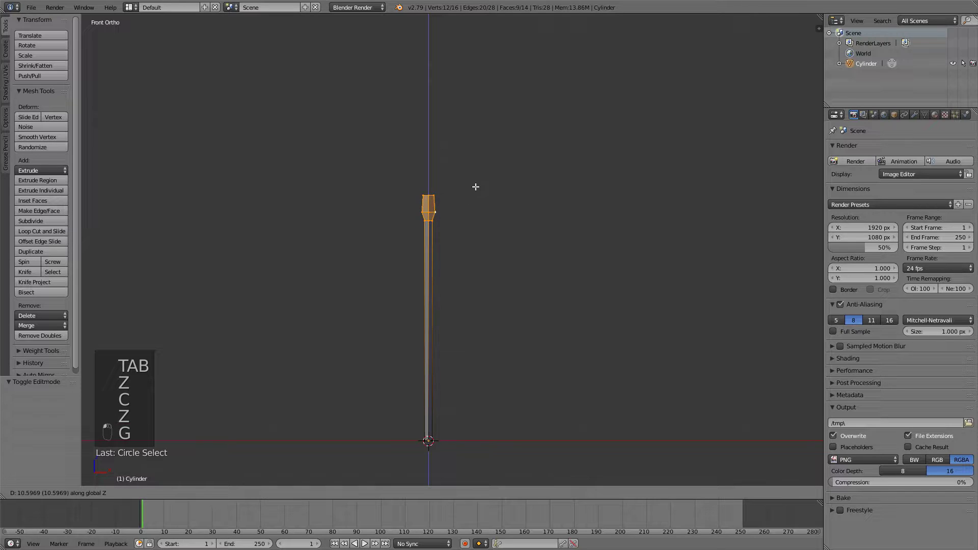
{"action": "left_click", "coordinate": [480, 311]}
{"action": "scroll", "coordinate": [481, 318], "scroll_direction": "up", "scroll_amount": 2}
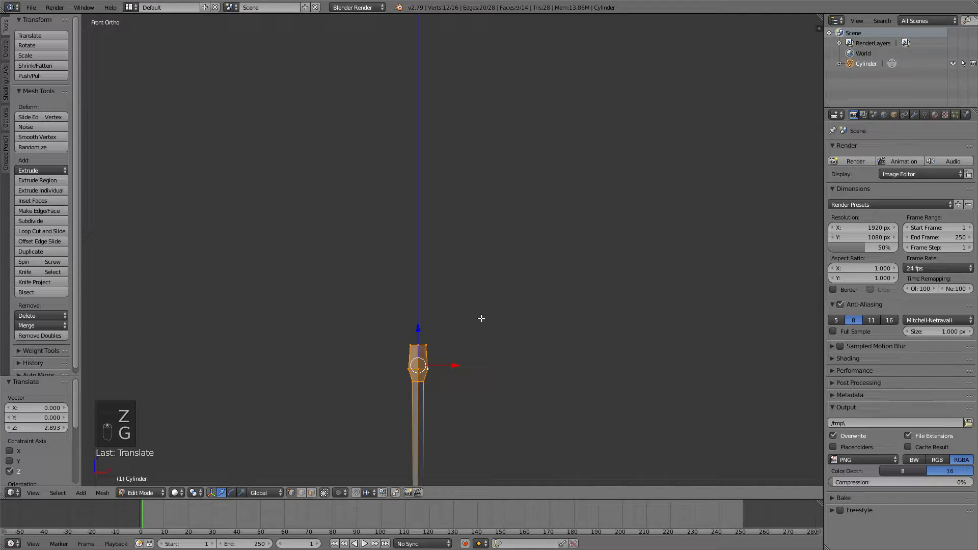
{"action": "scroll", "coordinate": [481, 318], "scroll_direction": "down", "scroll_amount": 3}
{"action": "key", "text": "a"}
Scale the whole object up by about 1.25 times in Object Mode.
{"action": "key", "text": "Tab"}
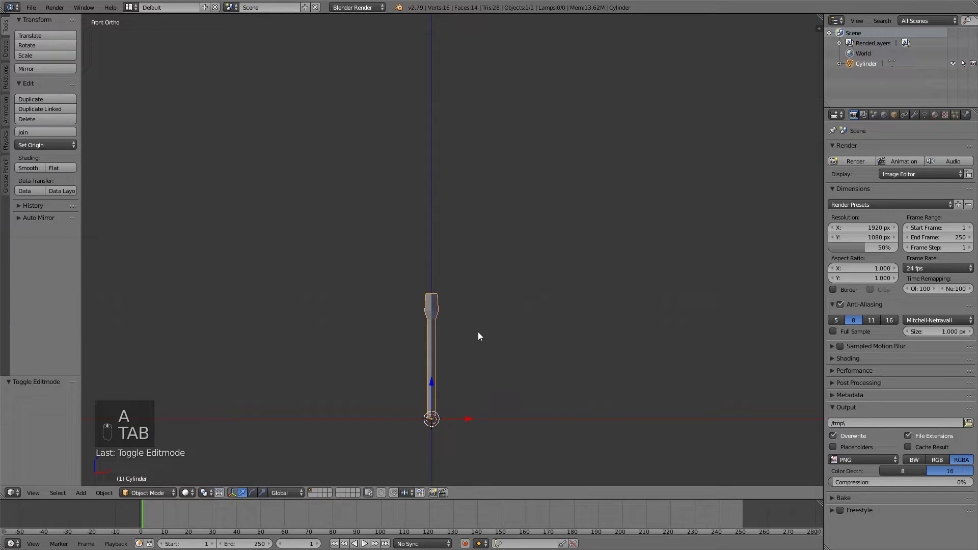
{"action": "key", "text": "s"}
{"action": "left_click", "coordinate": [512, 325]}
{"action": "key", "text": "Tab"}
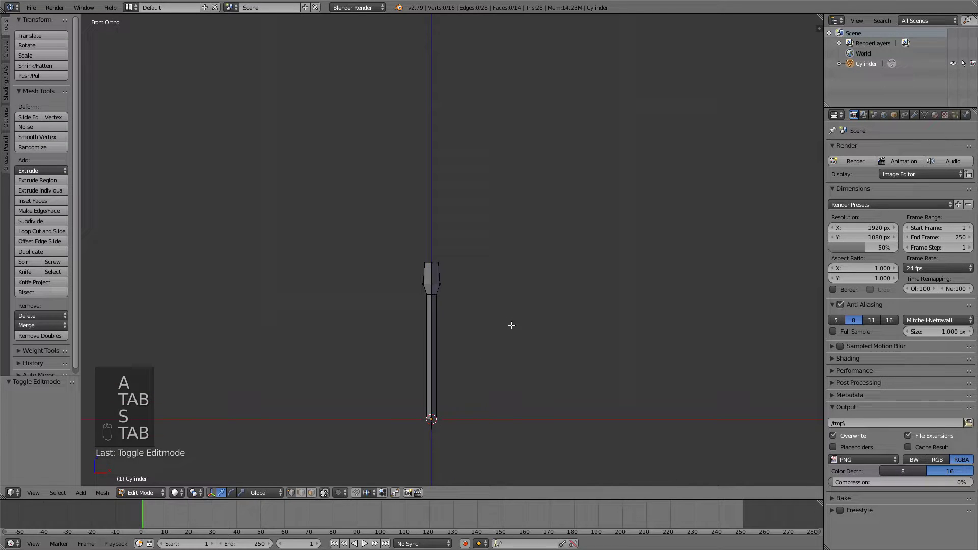
{"action": "key", "text": "z"}
{"action": "key", "text": "z"}
{"action": "key", "text": "Tab"}
Rename the cylinder object to "torch".
{"action": "mouse_move", "coordinate": [510, 323]}
{"action": "middle_mouse_down"}
{"action": "mouse_move", "coordinate": [460, 350]}
{"action": "mouse_move", "coordinate": [445, 374]}
{"action": "mouse_move", "coordinate": [505, 364]}
{"action": "mouse_move", "coordinate": [480, 352]}
{"action": "mouse_move", "coordinate": [455, 223]}
{"action": "mouse_move", "coordinate": [414, 186]}
{"action": "middle_mouse_up"}
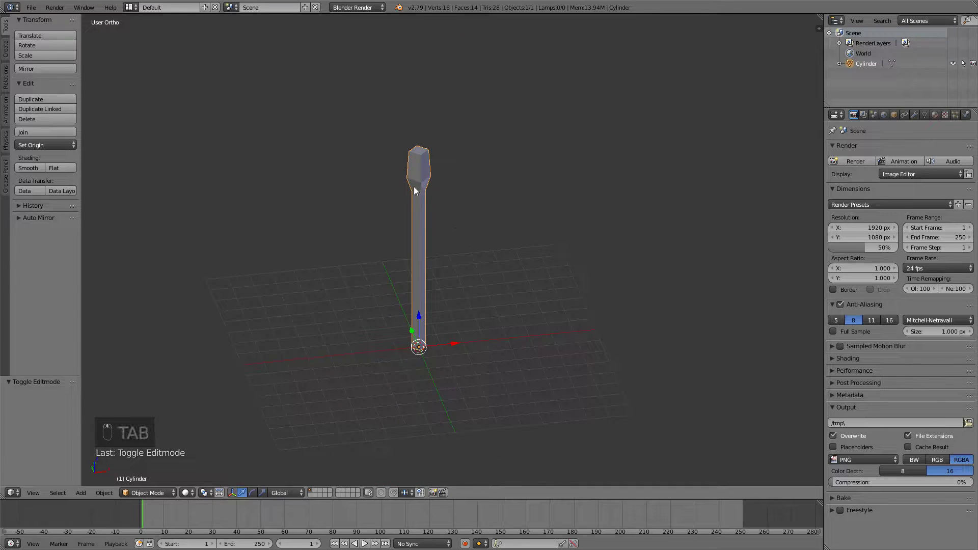
{"action": "double_click", "coordinate": [869, 63]}
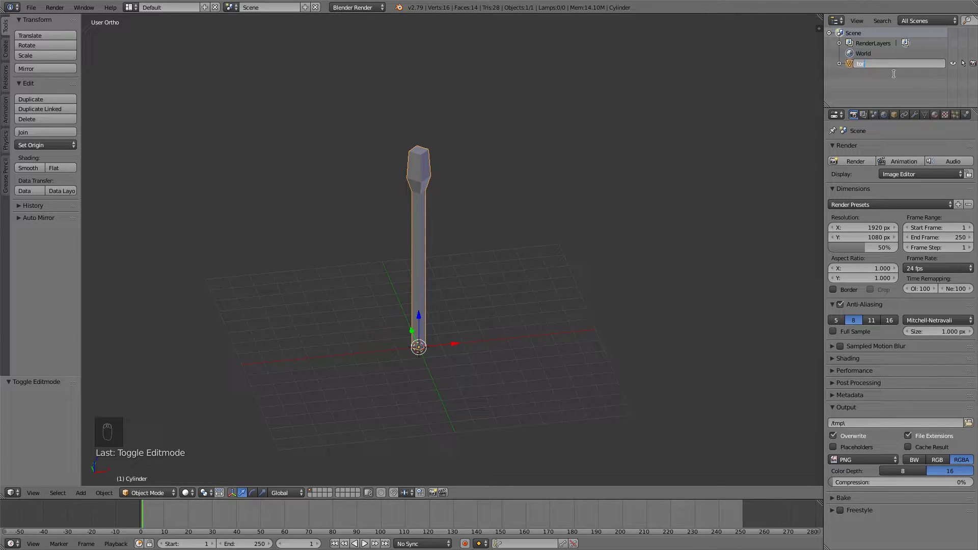
{"action": "key", "text": "Return"}
{"action": "middle_click_drag", "start_coordinate": [531, 225], "coordinate": [446, 230]}
{"action": "key", "text": "r"}
{"action": "right_click", "coordinate": [445, 229]}
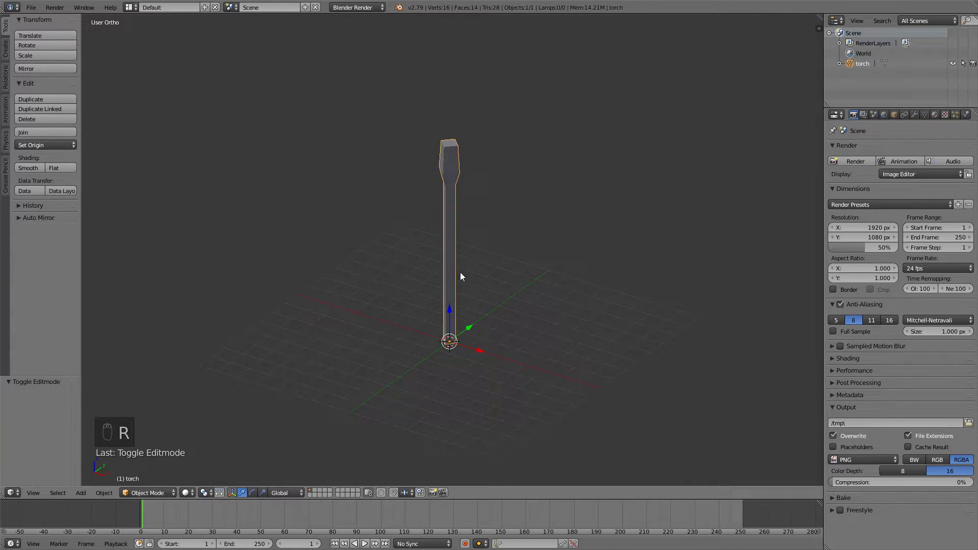
Reset the 3D cursor to the scene centre and set the torch's origin to the 3D cursor.
{"action": "key", "text": "ctrl+alt+shift+c"}
{"action": "key", "text": "shift+c"}
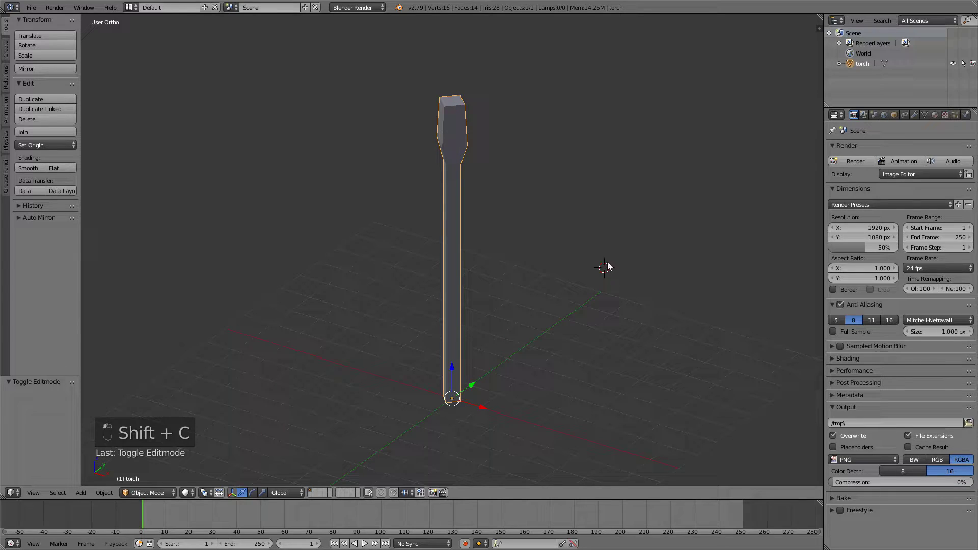
{"action": "left_click_drag", "start_coordinate": [699, 120], "coordinate": [717, 175]}
{"action": "key", "text": "shift+c"}
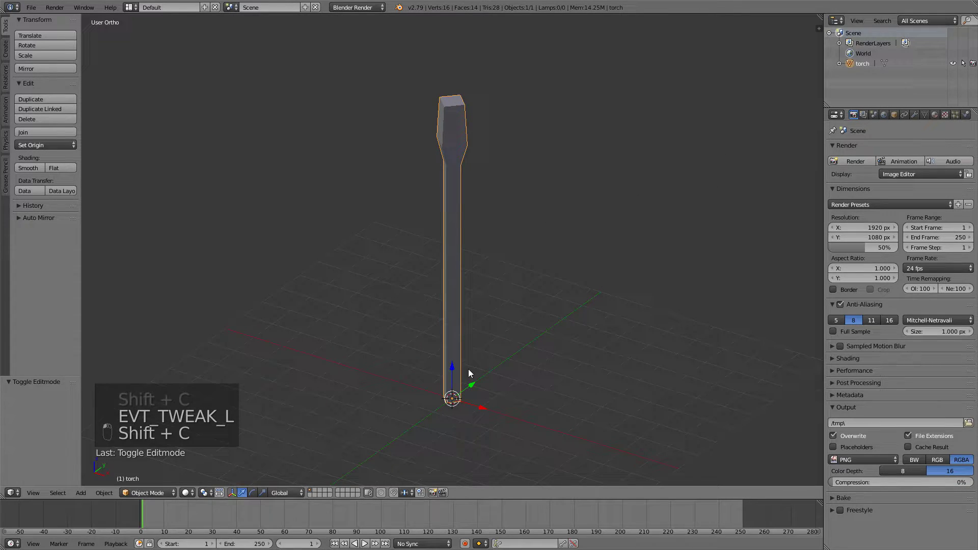
{"action": "key", "text": "ctrl+alt+shift+c"}
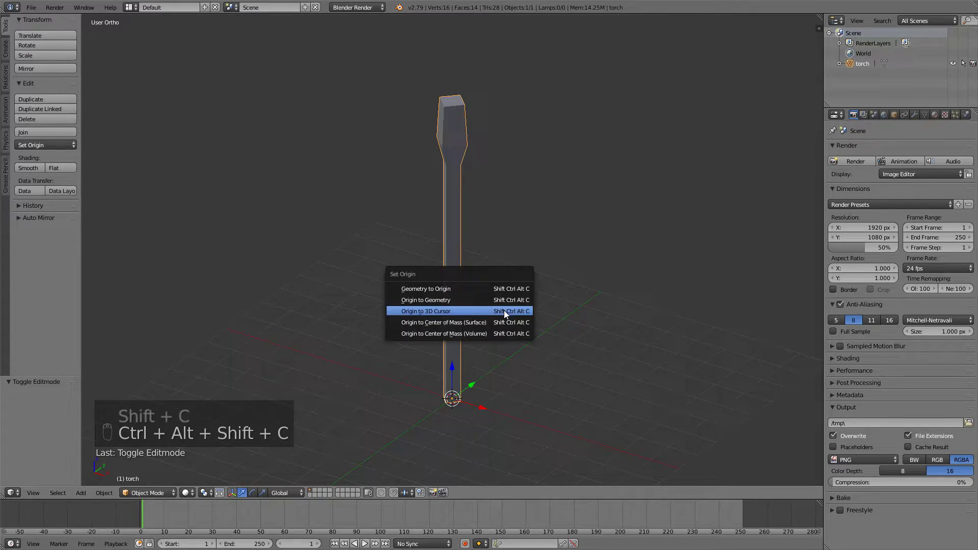
{"action": "left_click", "coordinate": [430, 311]}
Rotate the torch by -90° about the global X axis in Object Mode.
{"action": "scroll", "coordinate": [458, 336], "scroll_direction": "down", "scroll_amount": 3}
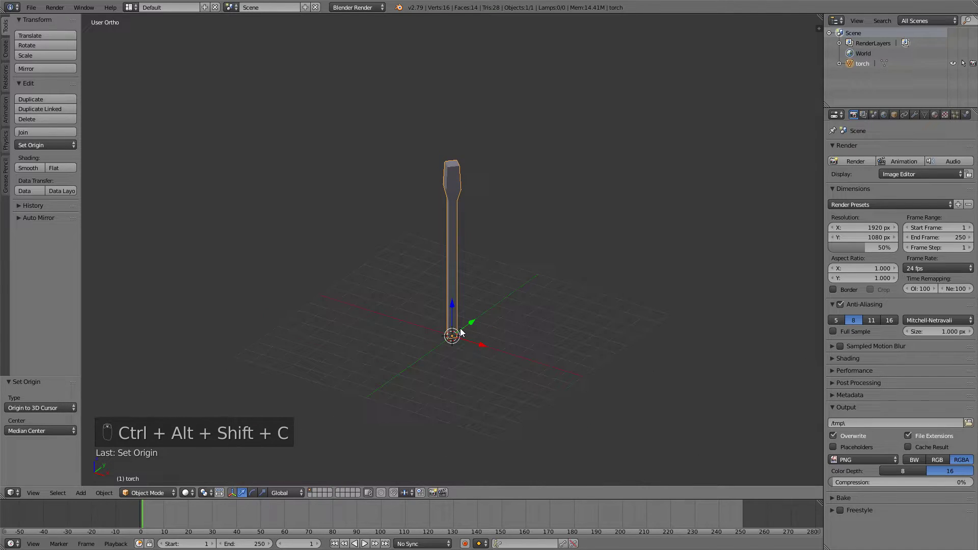
{"action": "key", "text": "r"}
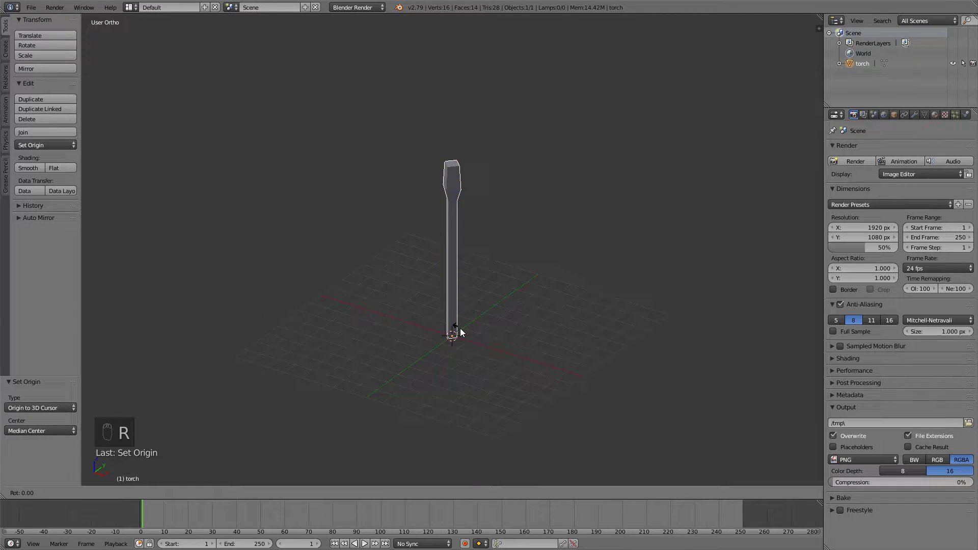
{"action": "key", "text": "x"}
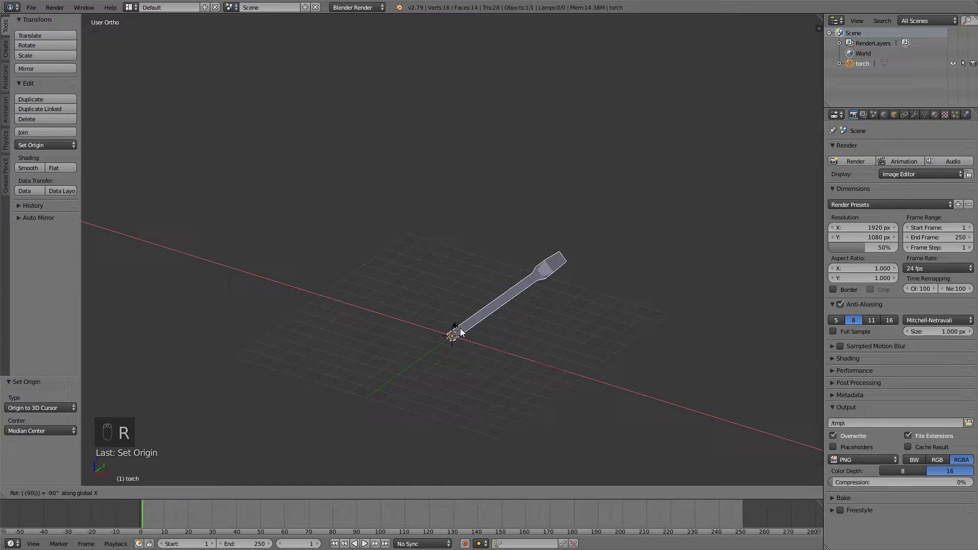
{"action": "left_click", "coordinate": [459, 332]}
{"action": "middle_click_drag", "start_coordinate": [526, 279], "coordinate": [476, 344]}
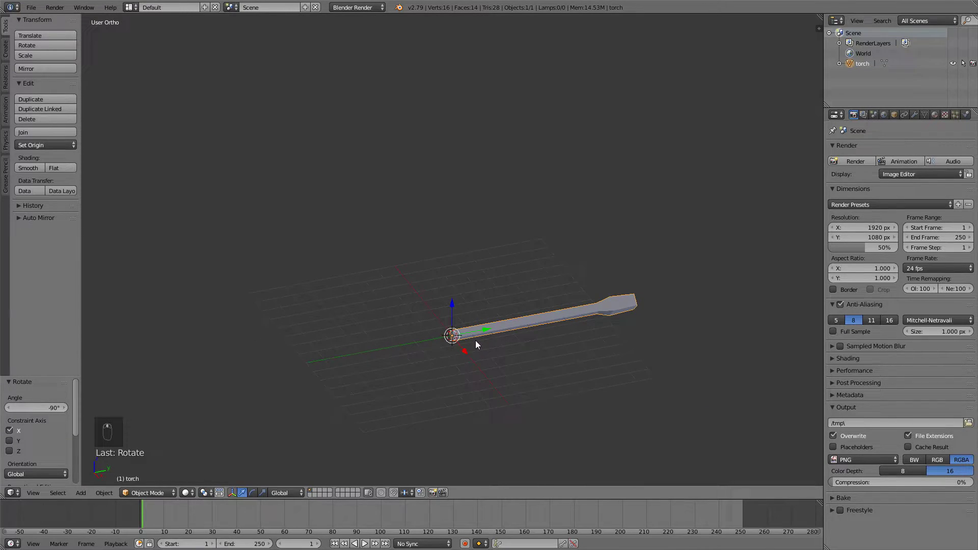
Apply the torch's location, rotation and scale one after another.
{"action": "key", "text": "ctrl+a"}
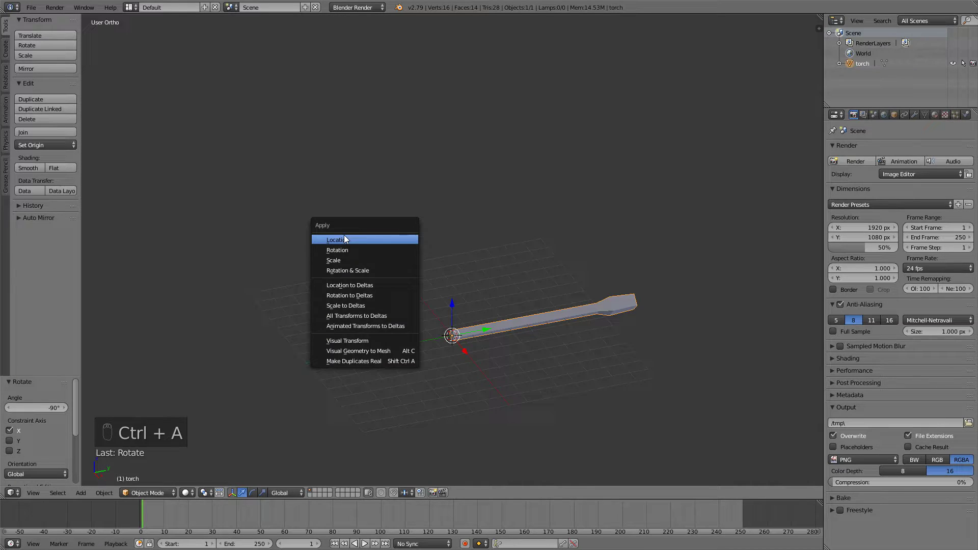
{"action": "left_click", "coordinate": [398, 241]}
{"action": "key", "text": "ctrl+a"}
{"action": "left_click", "coordinate": [331, 250]}
{"action": "key", "text": "ctrl+a"}
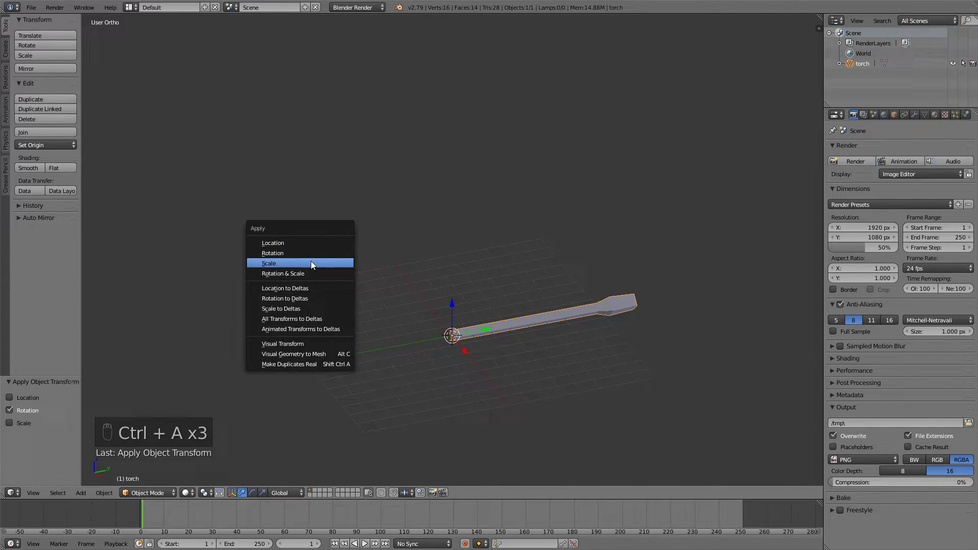
{"action": "left_click", "coordinate": [312, 262]}
Rotate the torch 90° about the global X axis to stand it upright.
{"action": "type", "text": "rx"}
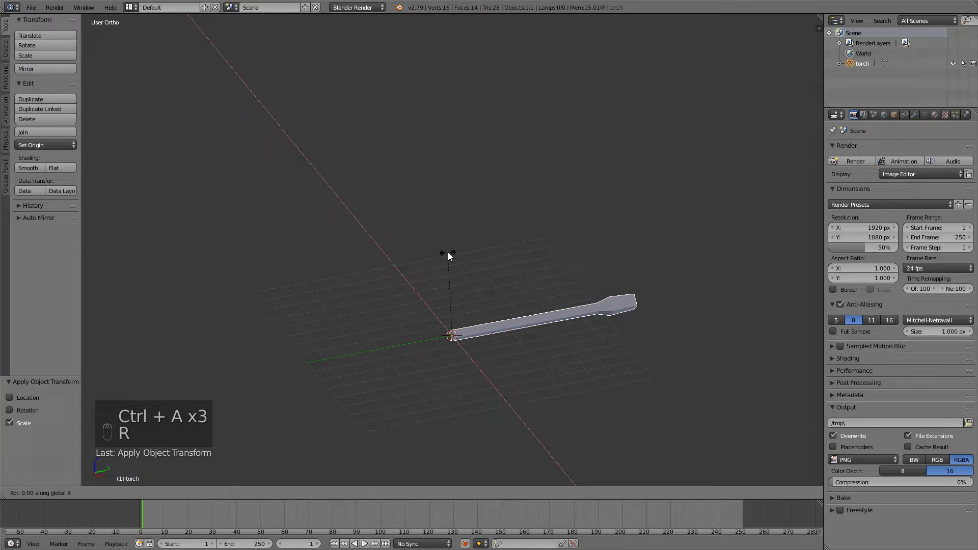
{"action": "type", "text": "90"}
{"action": "left_click", "coordinate": [448, 252]}
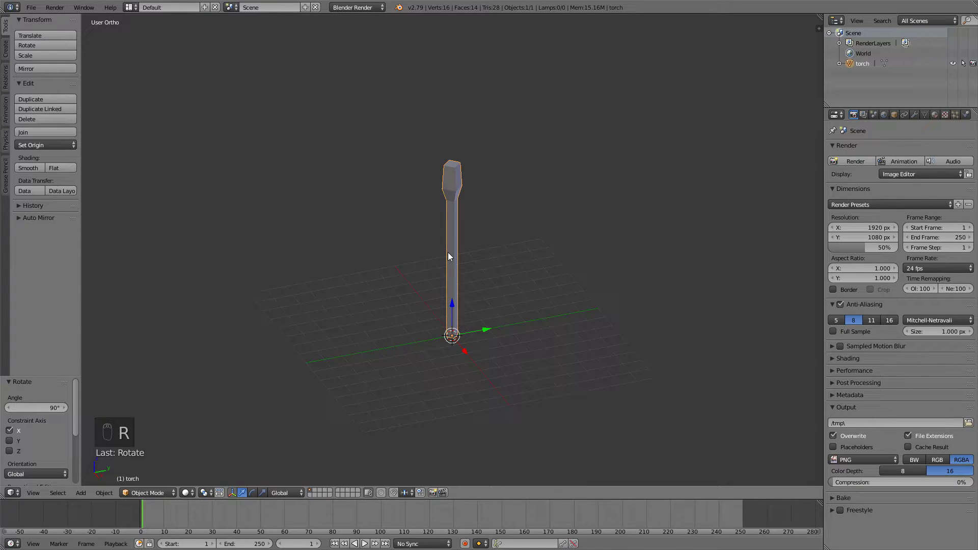
{"action": "key", "text": "ctrl+a"}
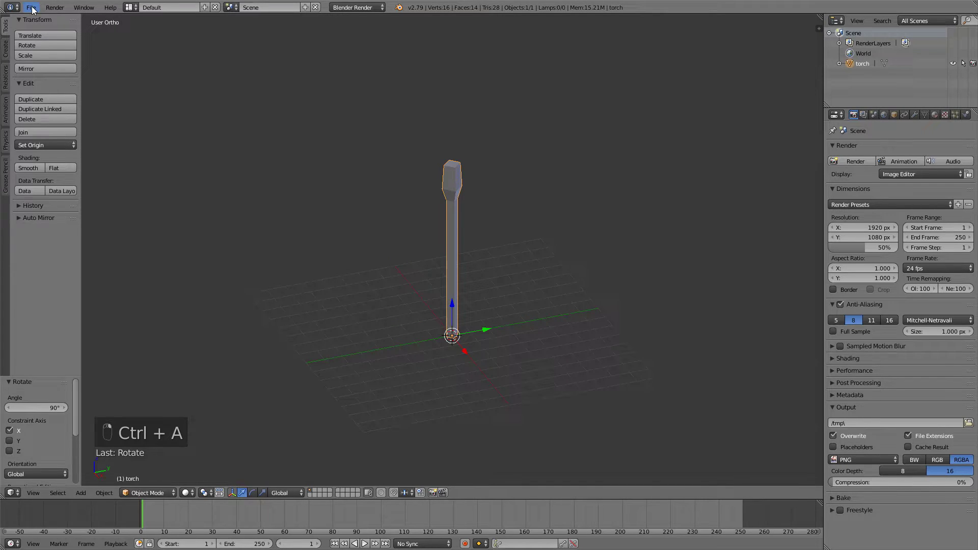
Export only the selected torch as torch.fbx to the Desktop in FBX format.
{"action": "left_click", "coordinate": [54, 7]}
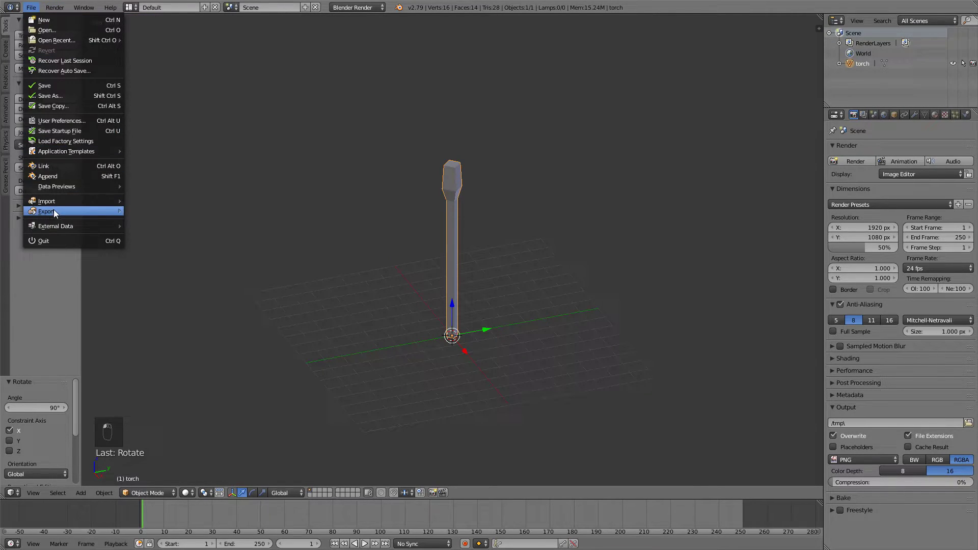
{"action": "mouse_move", "coordinate": [50, 212]}
{"action": "left_click", "coordinate": [178, 241]}
{"action": "left_click", "coordinate": [149, 45]}
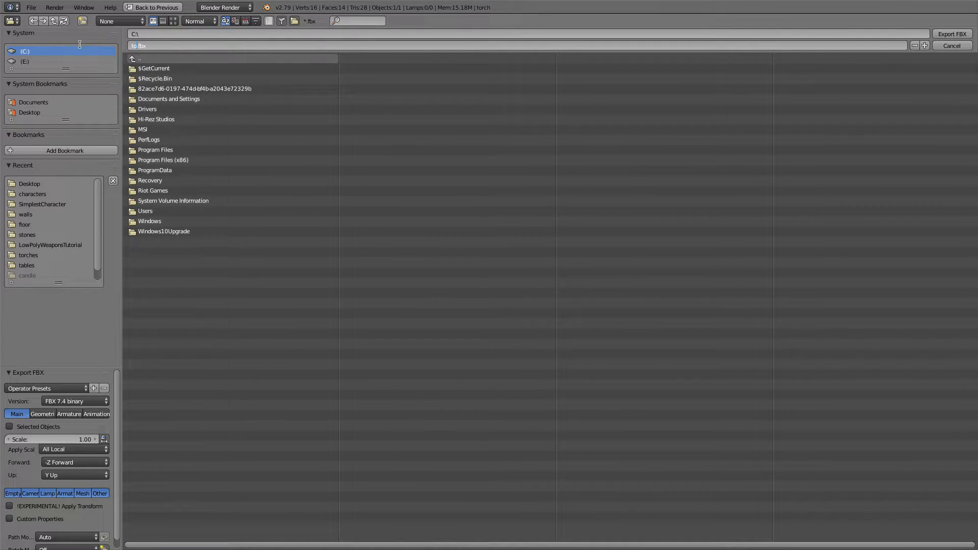
{"action": "left_click", "coordinate": [37, 116]}
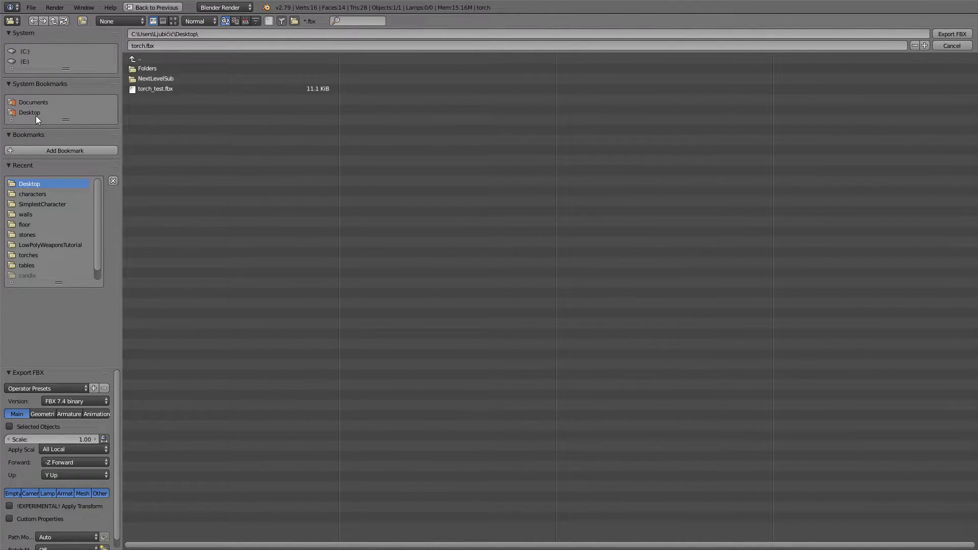
{"action": "left_click", "coordinate": [9, 427]}
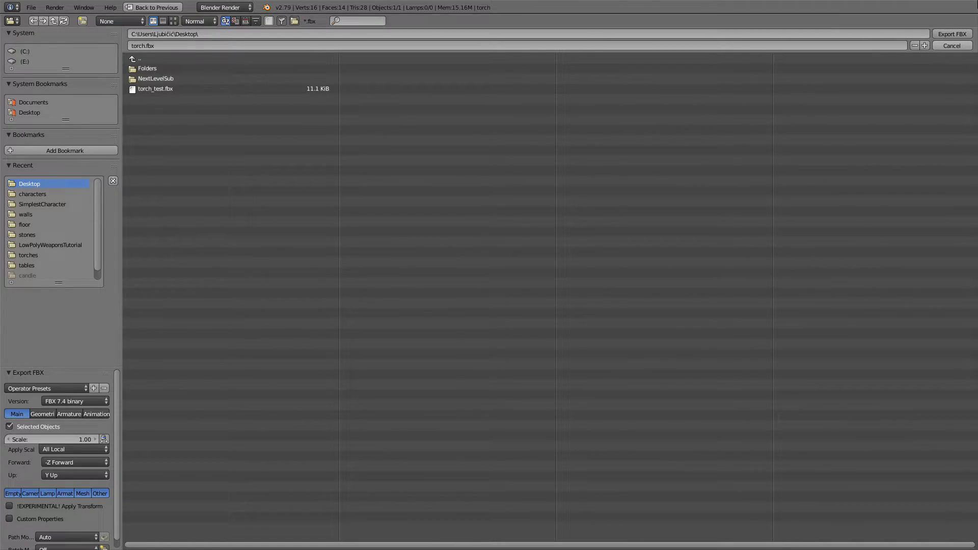
{"action": "left_click", "coordinate": [951, 35]}
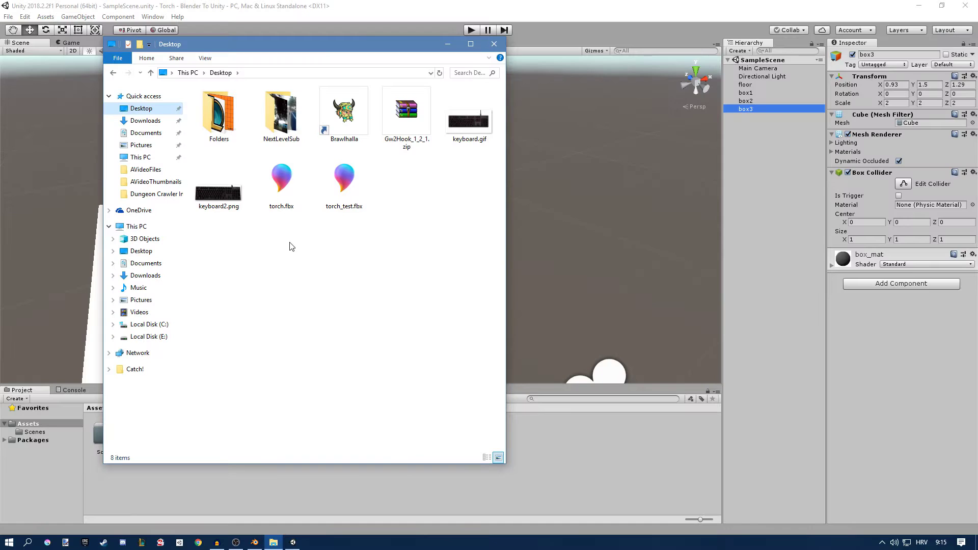
Switch to Unity, import torch.fbx from the Desktop into the Assets folder and place the torch on the floor among the boxes.
{"action": "left_click_drag", "start_coordinate": [281, 180], "coordinate": [649, 452]}
{"action": "left_click", "coordinate": [575, 462]}
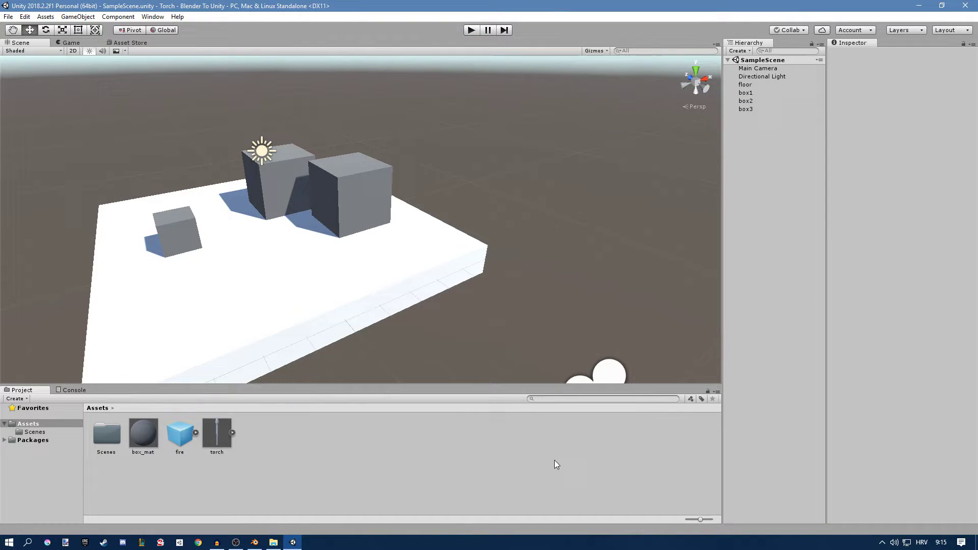
{"action": "left_click", "coordinate": [215, 437]}
{"action": "left_click_drag", "start_coordinate": [225, 439], "coordinate": [267, 244]}
{"action": "right_click_drag", "start_coordinate": [323, 247], "coordinate": [307, 221]}
{"action": "key", "text": "s"}
{"action": "left_click_drag", "start_coordinate": [306, 222], "coordinate": [314, 182], "text": "alt"}
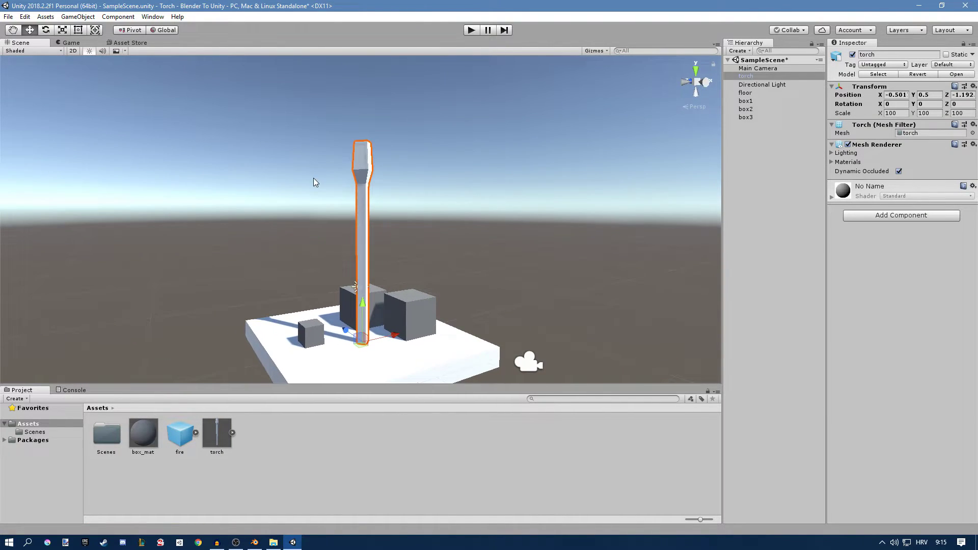
Set the torch's scale to 50 on the X, Y and Z axes.
{"action": "left_click", "coordinate": [895, 113]}
{"action": "type", "text": "50"}
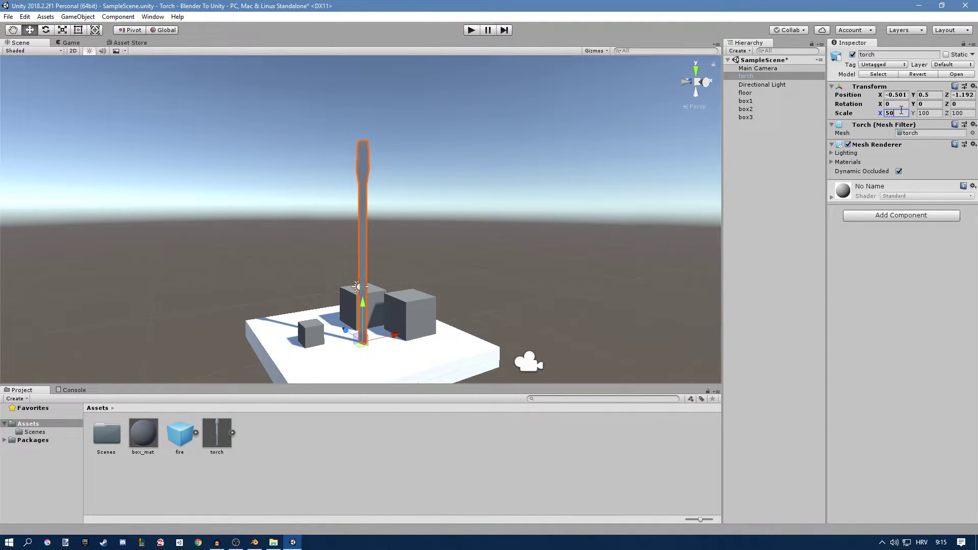
{"action": "key", "text": "Tab"}
{"action": "type", "text": "50"}
{"action": "key", "text": "Tab"}
{"action": "type", "text": "50"}
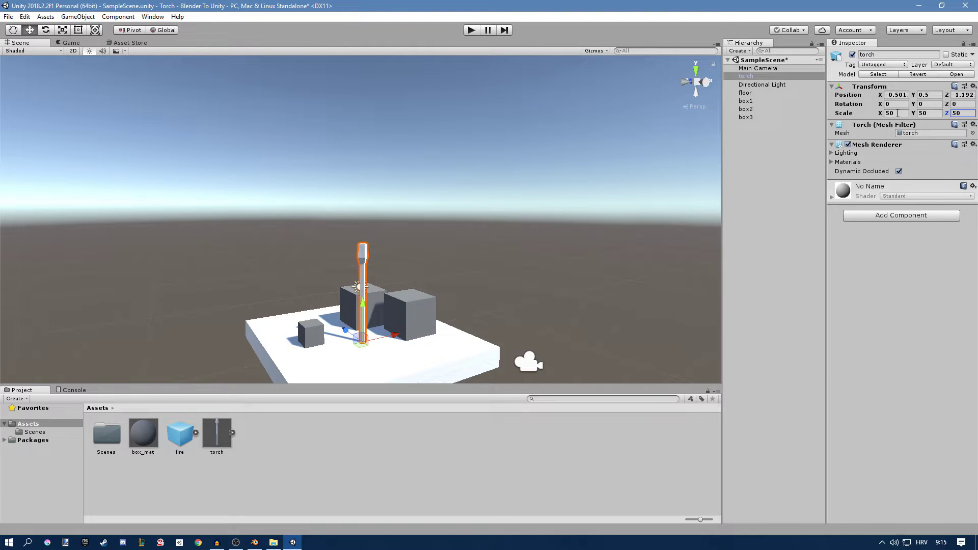
Set the torch's scale to 20 on all axes and deselect it.
{"action": "type", "text": "20"}
{"action": "key", "text": "Tab"}
{"action": "type", "text": "20"}
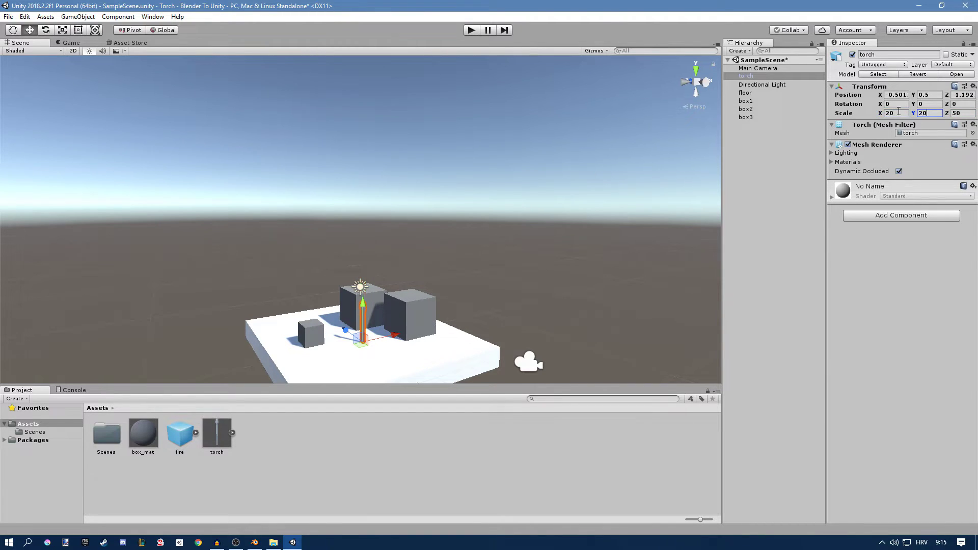
{"action": "left_click", "coordinate": [497, 279]}
{"action": "key", "text": "w"}
{"action": "right_click_drag", "start_coordinate": [497, 279], "coordinate": [499, 332]}
{"action": "key", "text": "s"}
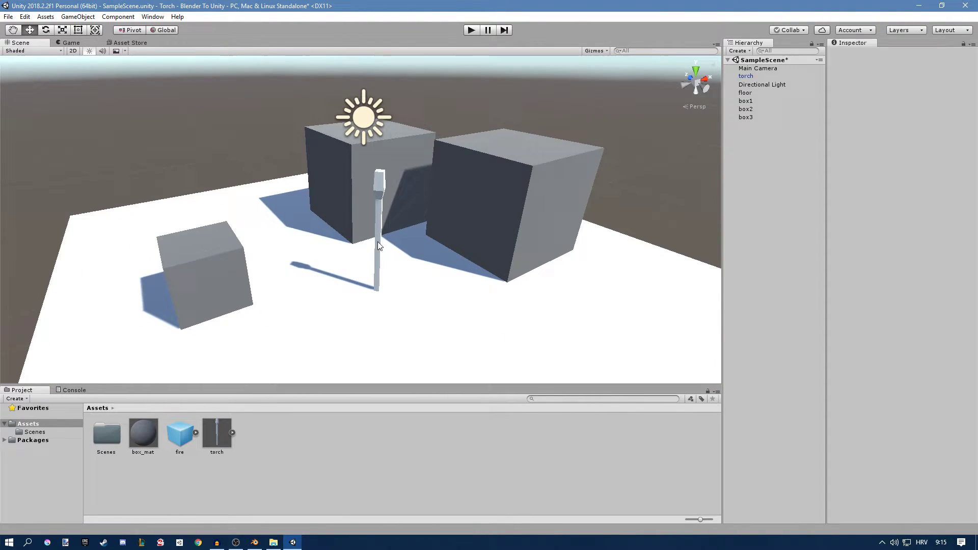
Create a material named wood_mat in the Assets folder and apply it to the torch.
{"action": "right_click", "coordinate": [314, 435]}
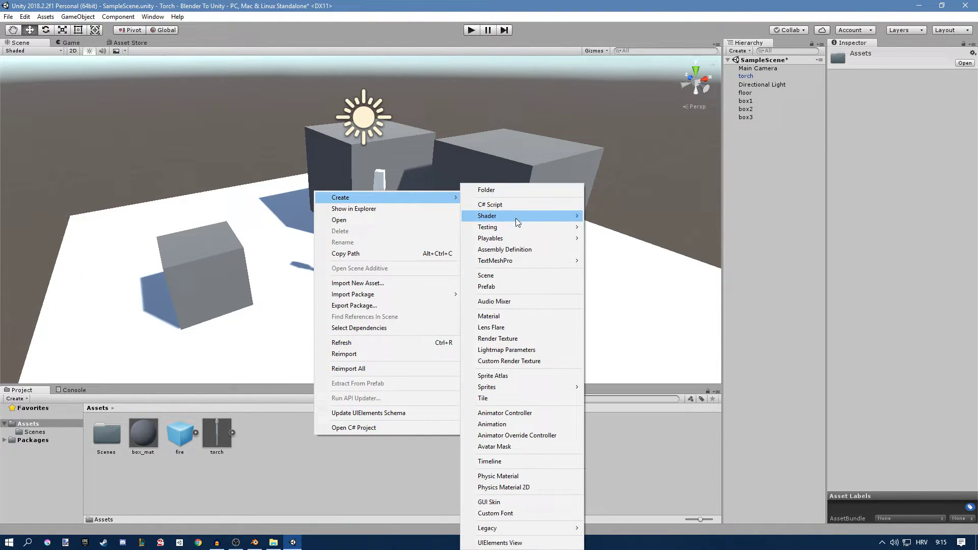
{"action": "left_click", "coordinate": [506, 316]}
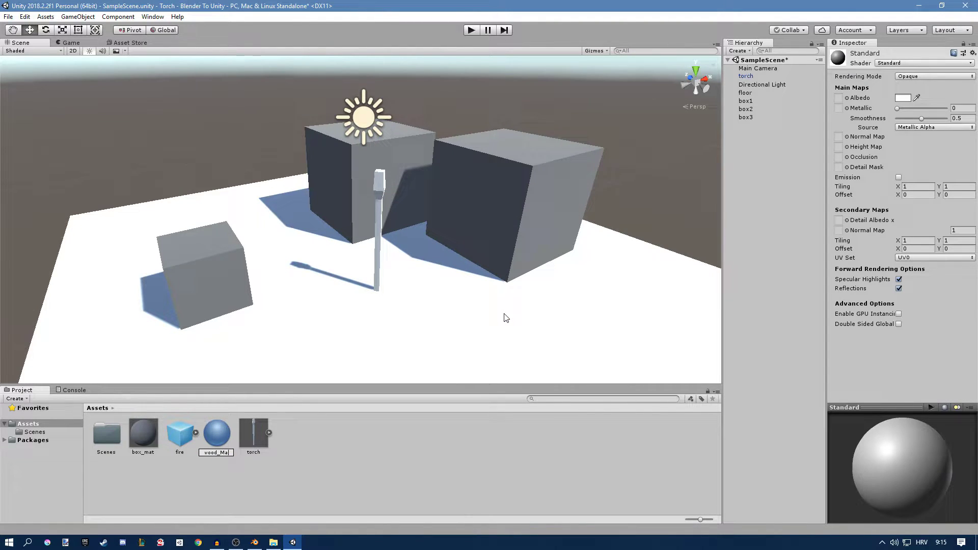
{"action": "key", "text": "Return"}
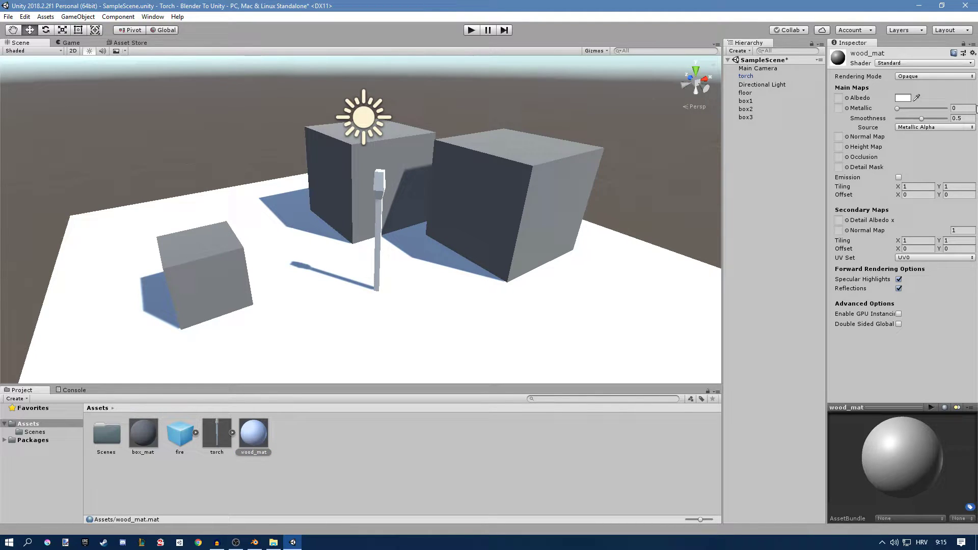
Set the wood_mat material's smoothness to 0 and its albedo to an orange-brown wood colour.
{"action": "left_click_drag", "start_coordinate": [926, 121], "coordinate": [895, 119]}
{"action": "left_click", "coordinate": [903, 98]}
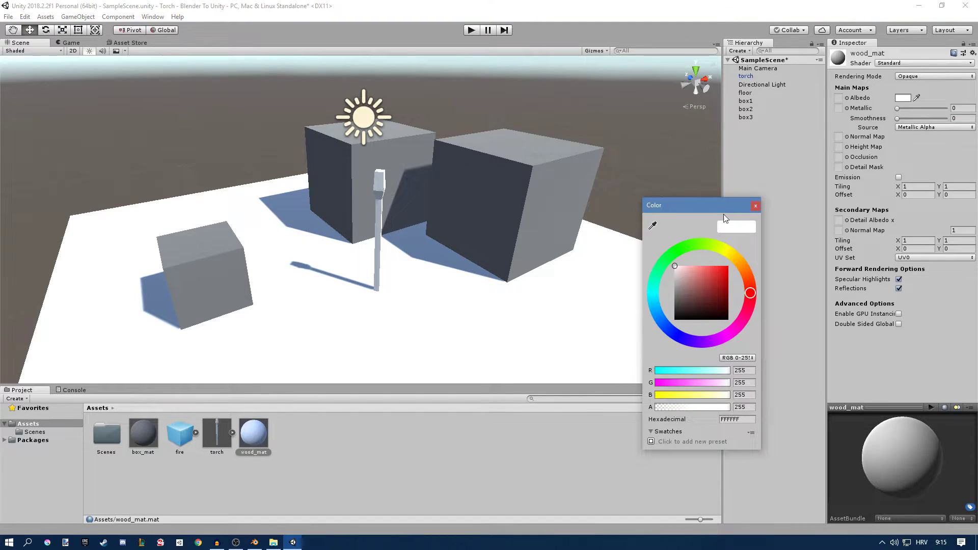
{"action": "left_click", "coordinate": [718, 289]}
{"action": "mouse_move", "coordinate": [751, 269]}
{"action": "left_mouse_down"}
{"action": "mouse_move", "coordinate": [746, 278]}
{"action": "mouse_move", "coordinate": [744, 268]}
{"action": "left_mouse_up"}
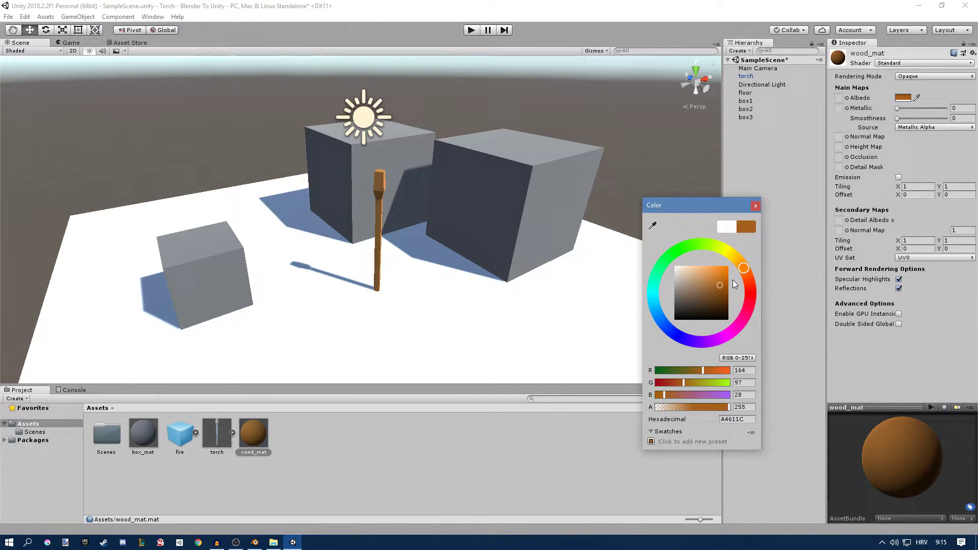
{"action": "left_click", "coordinate": [722, 292]}
{"action": "left_click", "coordinate": [756, 206]}
{"action": "left_click", "coordinate": [441, 88]}
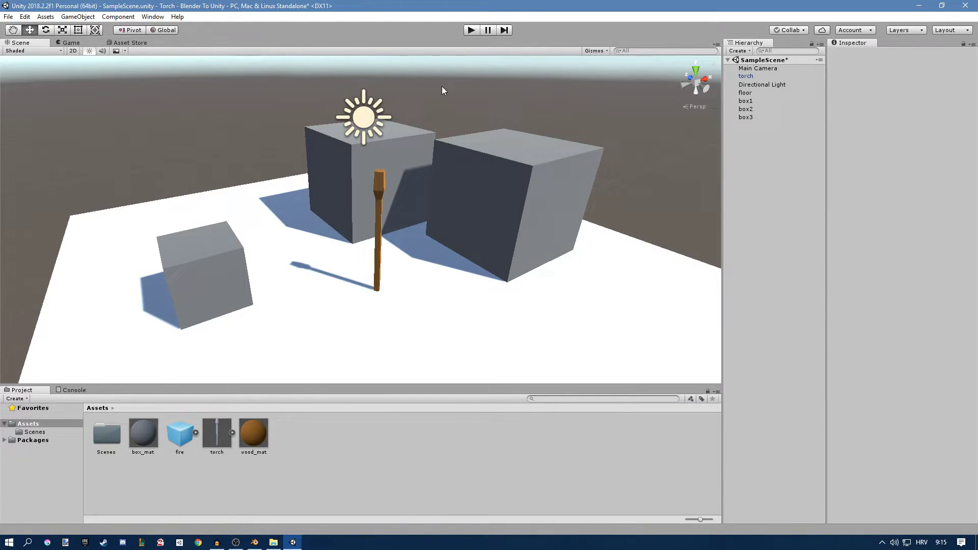
Inspect the coloured torch up close and save the scene.
{"action": "key", "text": "w"}
{"action": "key", "text": "a"}
{"action": "right_click_drag", "start_coordinate": [441, 88], "coordinate": [275, 179]}
{"action": "key", "text": "d"}
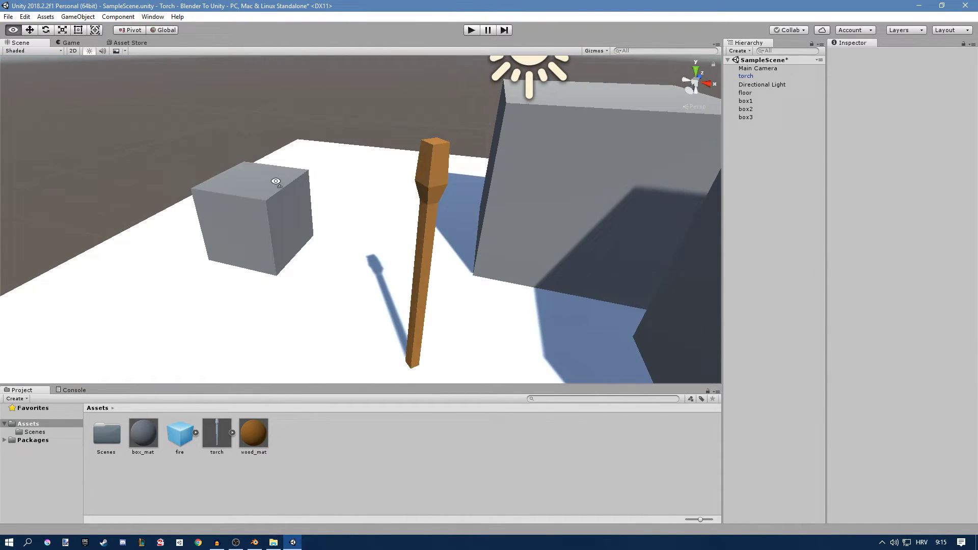
{"action": "key", "text": "ctrl+s"}
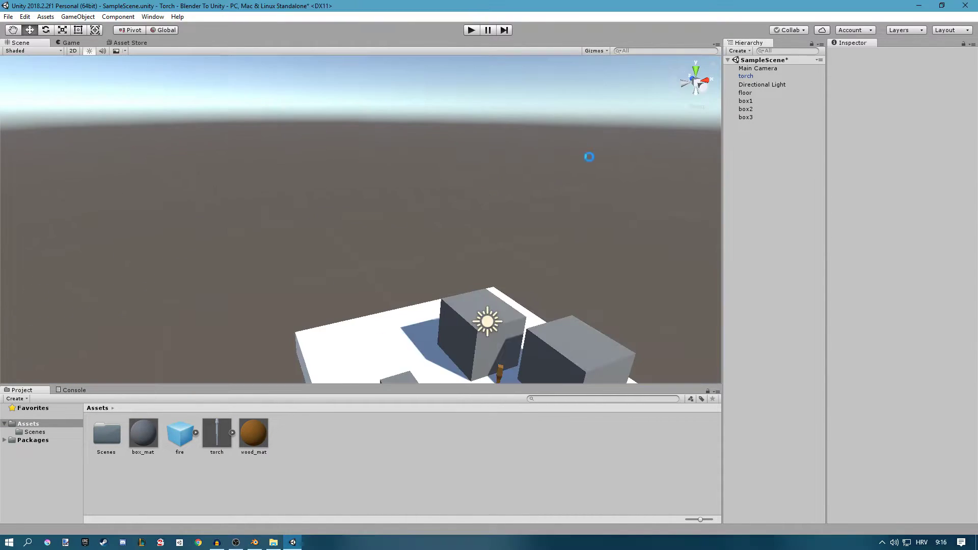
{"action": "right_click_drag", "start_coordinate": [530, 197], "coordinate": [531, 242]}
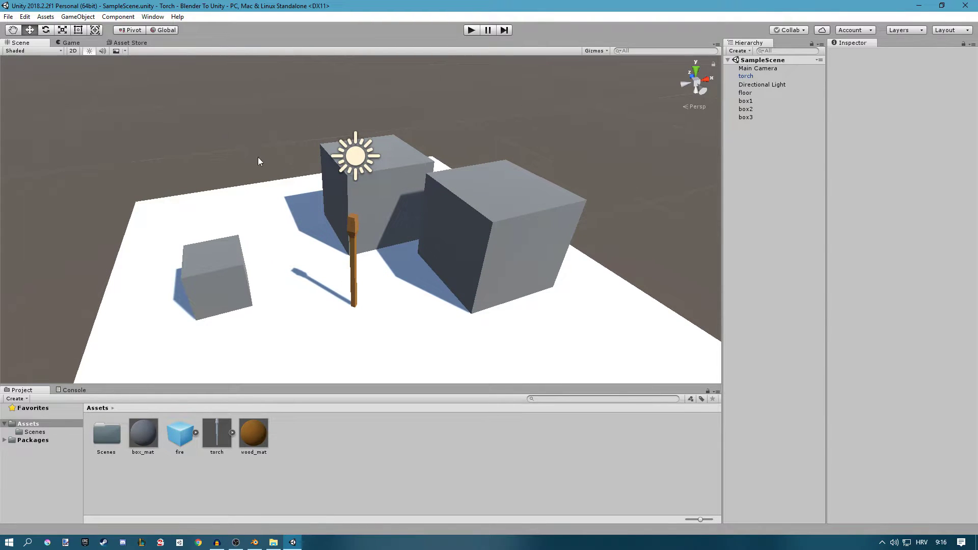
Place the fire prefab from the Assets folder at the top of the torch.
{"action": "right_click_drag", "start_coordinate": [259, 162], "coordinate": [349, 169]}
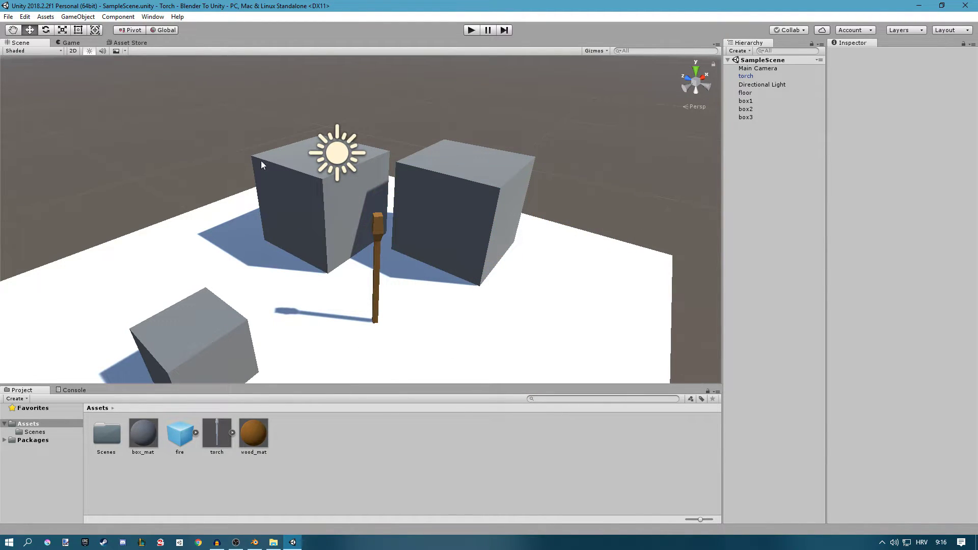
{"action": "right_click_drag", "start_coordinate": [262, 163], "coordinate": [359, 236]}
{"action": "left_click_drag", "start_coordinate": [179, 434], "coordinate": [395, 226]}
{"action": "right_click_drag", "start_coordinate": [403, 217], "coordinate": [594, 232]}
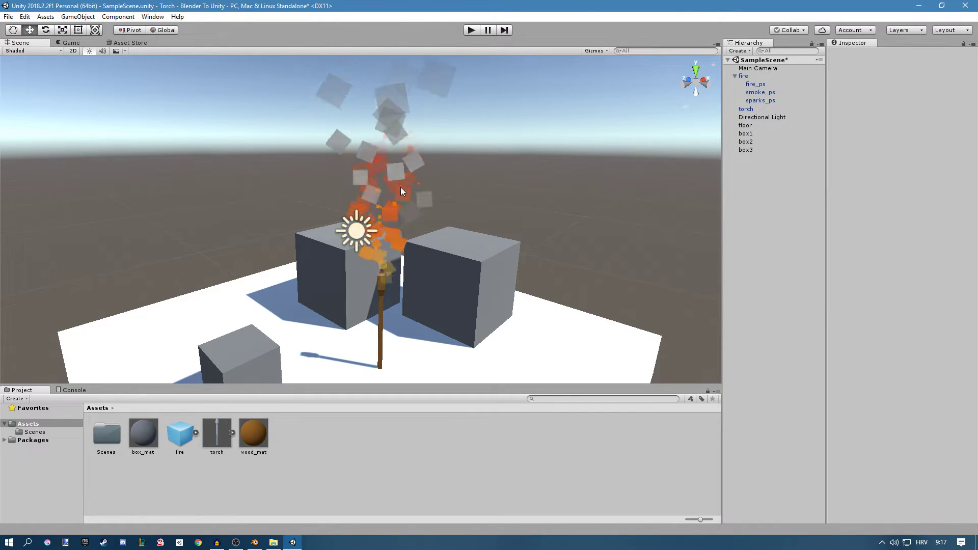
Collapse the fire object's children in the hierarchy and add a point light to the scene.
{"action": "left_click", "coordinate": [735, 76]}
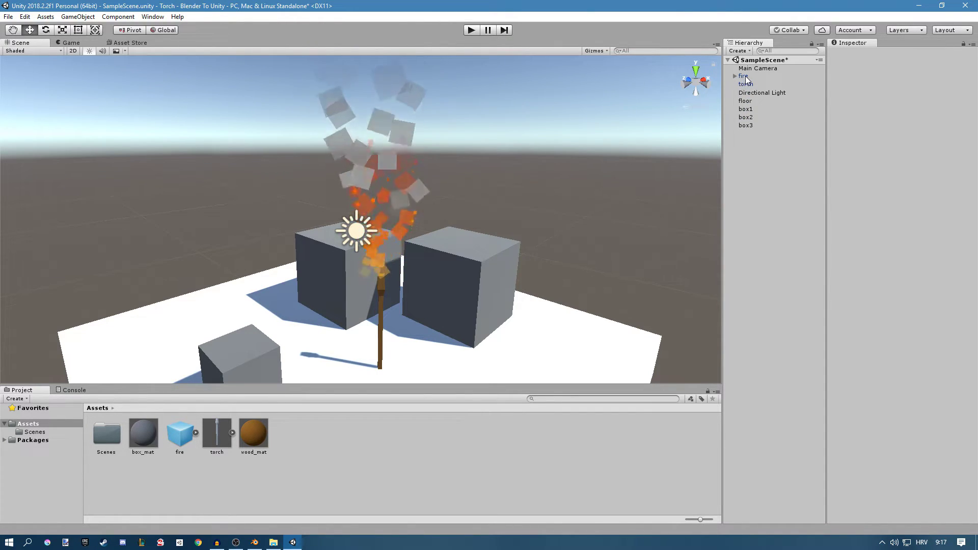
{"action": "right_click", "coordinate": [750, 141]}
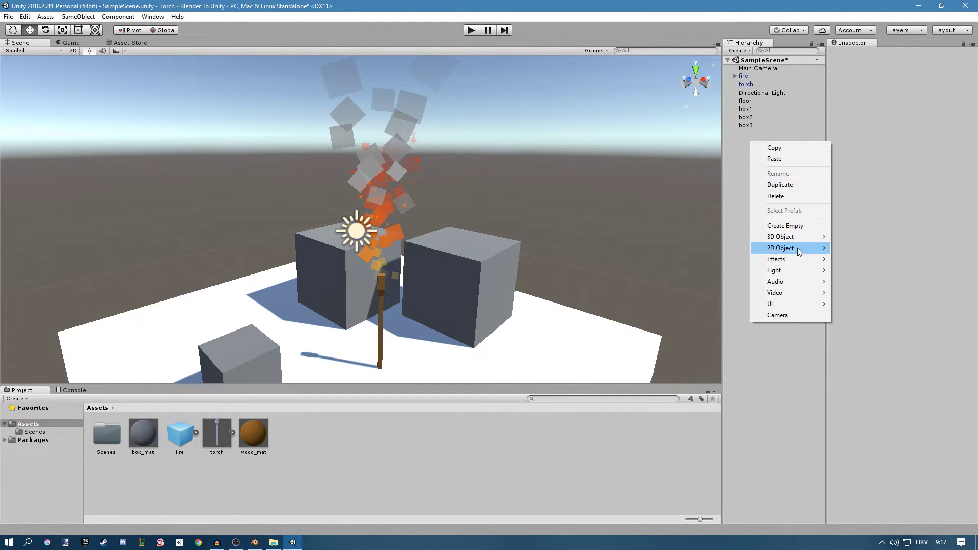
{"action": "mouse_move", "coordinate": [789, 271]}
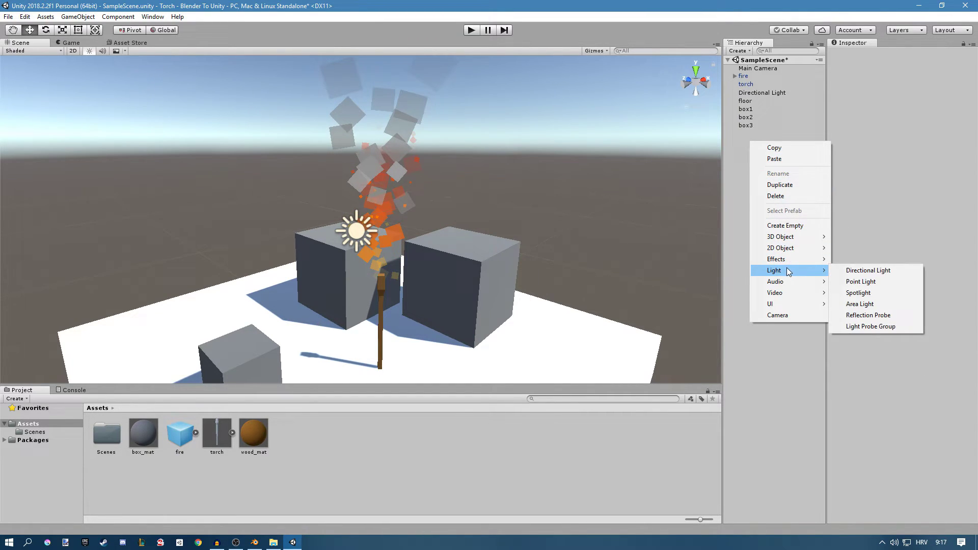
{"action": "left_click", "coordinate": [862, 281]}
{"action": "key", "text": "w"}
{"action": "right_click_drag", "start_coordinate": [497, 199], "coordinate": [531, 254]}
{"action": "key", "text": "a"}
{"action": "key", "text": "s"}
{"action": "scroll", "coordinate": [531, 253], "scroll_direction": "down", "scroll_amount": 5}
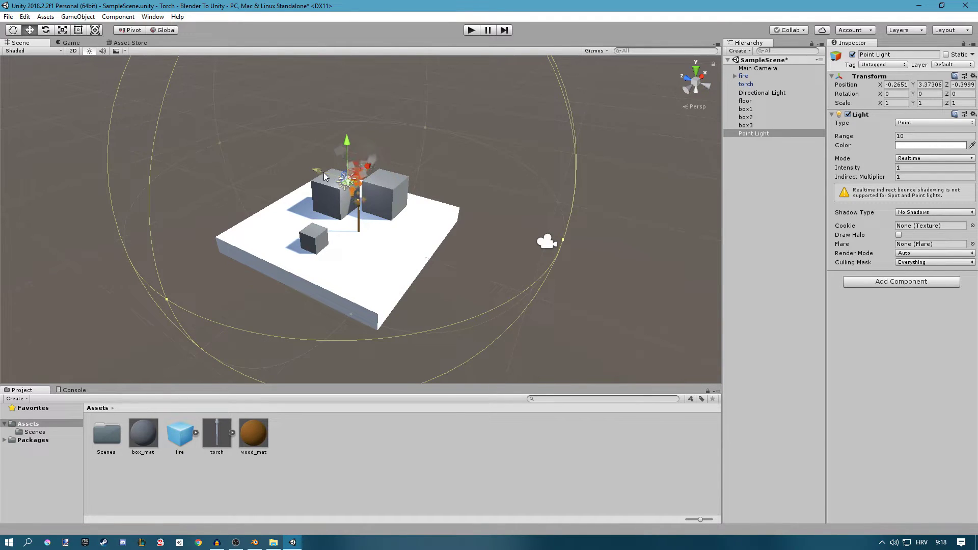
Move the point light to the top of the torch at about X -0.454, Y 2.681, Z -1.219 and save the scene.
{"action": "left_click_drag", "start_coordinate": [324, 176], "coordinate": [347, 184]}
{"action": "left_click_drag", "start_coordinate": [404, 178], "coordinate": [381, 194]}
{"action": "scroll", "coordinate": [390, 169], "scroll_direction": "up", "scroll_amount": 4}
{"action": "key", "text": "w"}
{"action": "right_click_drag", "start_coordinate": [391, 169], "coordinate": [445, 198]}
{"action": "left_click_drag", "start_coordinate": [242, 117], "coordinate": [226, 115]}
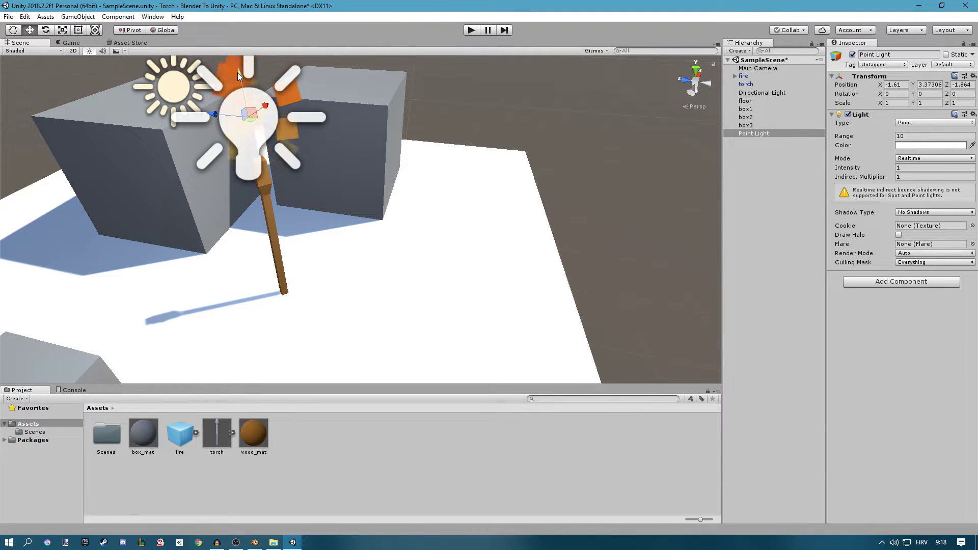
{"action": "left_click_drag", "start_coordinate": [237, 73], "coordinate": [246, 116]}
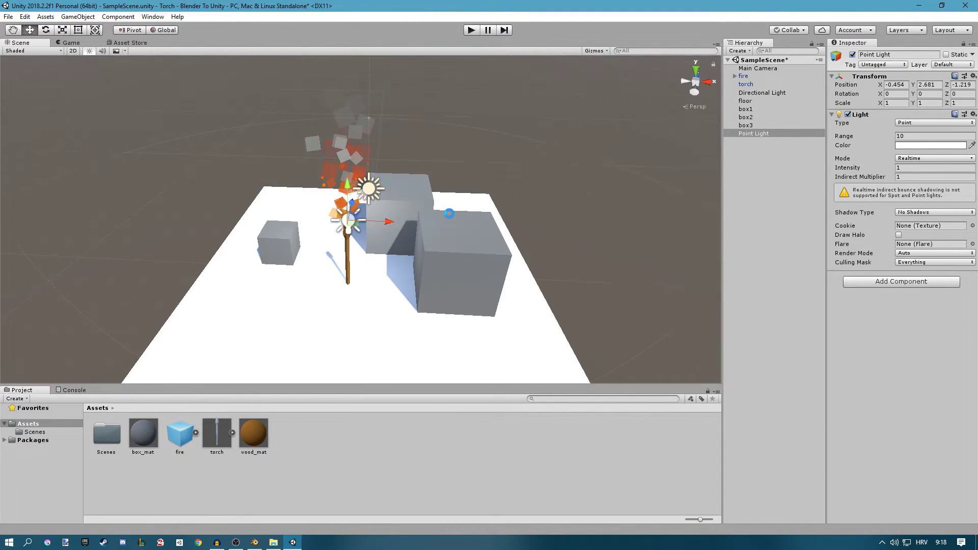
{"action": "key", "text": "ctrl+s"}
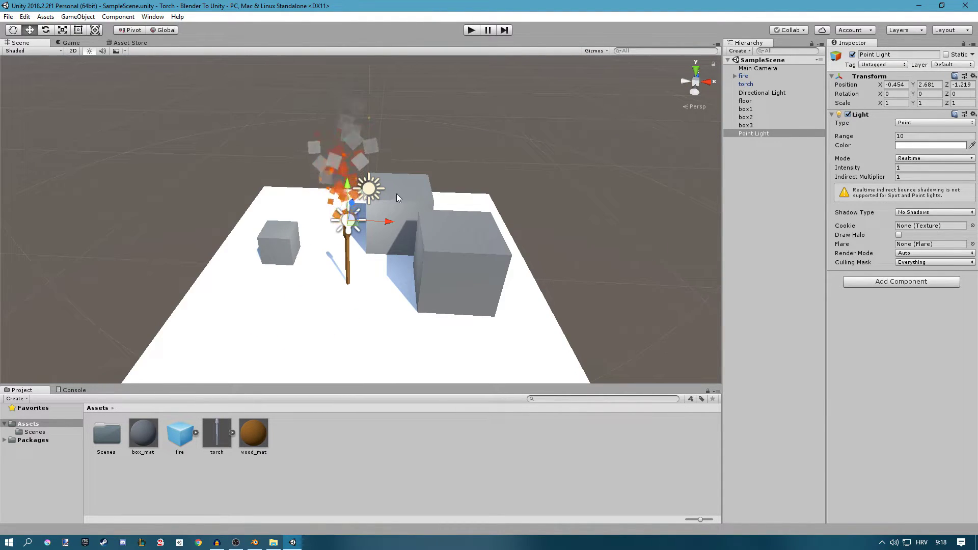
Set the point light's colour to orange and its intensity to 2.5.
{"action": "left_click", "coordinate": [927, 146]}
{"action": "left_click_drag", "start_coordinate": [749, 281], "coordinate": [725, 272]}
{"action": "left_click", "coordinate": [749, 281]}
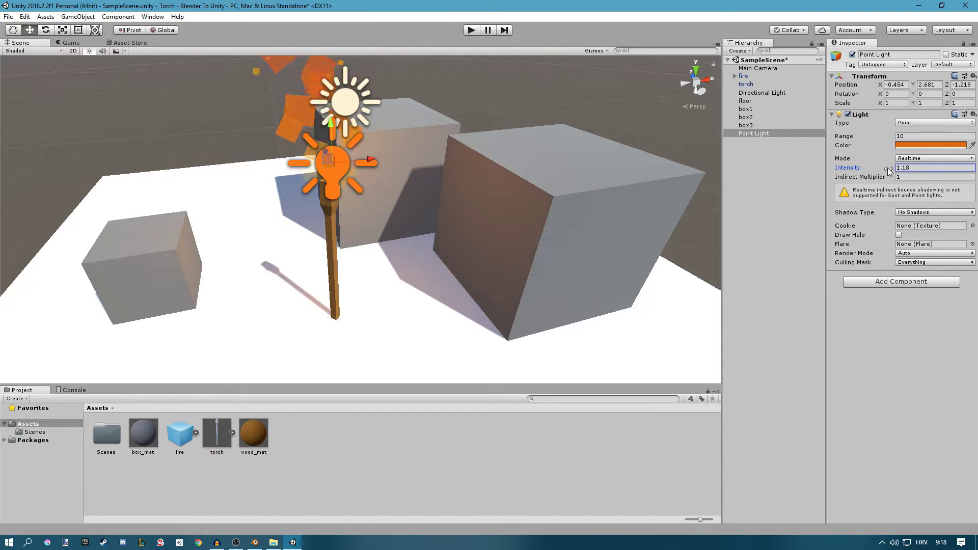
{"action": "left_click_drag", "start_coordinate": [883, 171], "coordinate": [905, 170]}
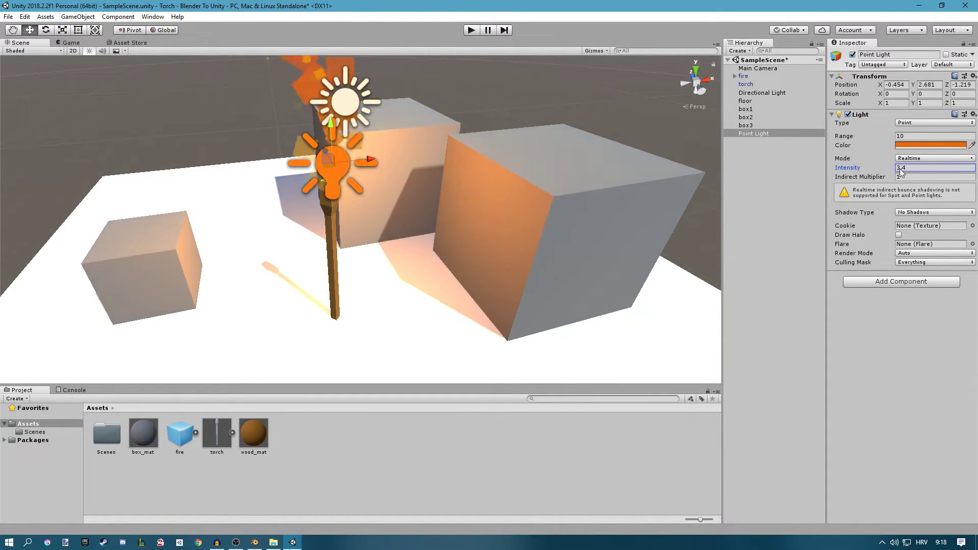
{"action": "left_click", "coordinate": [917, 168]}
{"action": "type", "text": "2.5"}
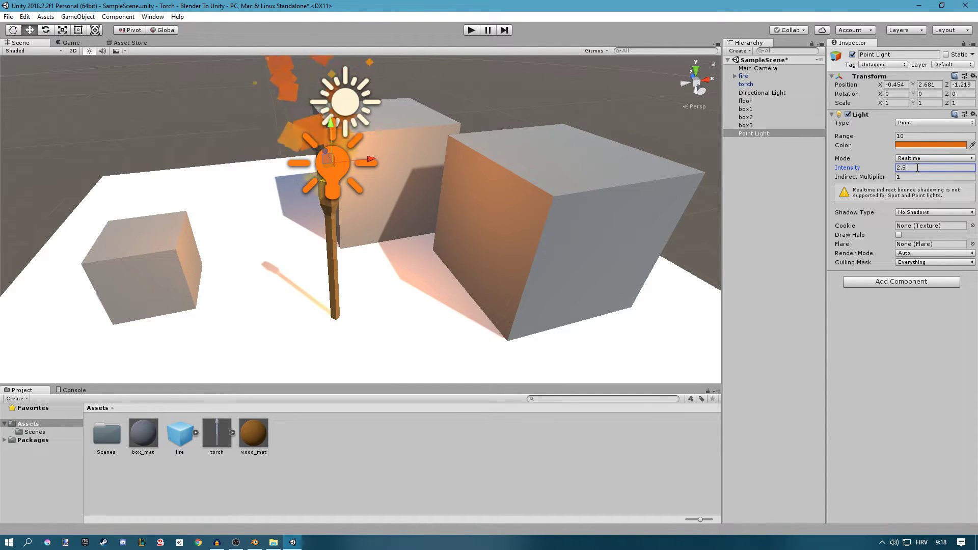
{"action": "left_click", "coordinate": [617, 124]}
{"action": "left_click_drag", "start_coordinate": [616, 124], "coordinate": [581, 121], "text": "alt"}
{"action": "scroll", "coordinate": [641, 123], "scroll_direction": "down", "scroll_amount": 10, "text": "alt"}
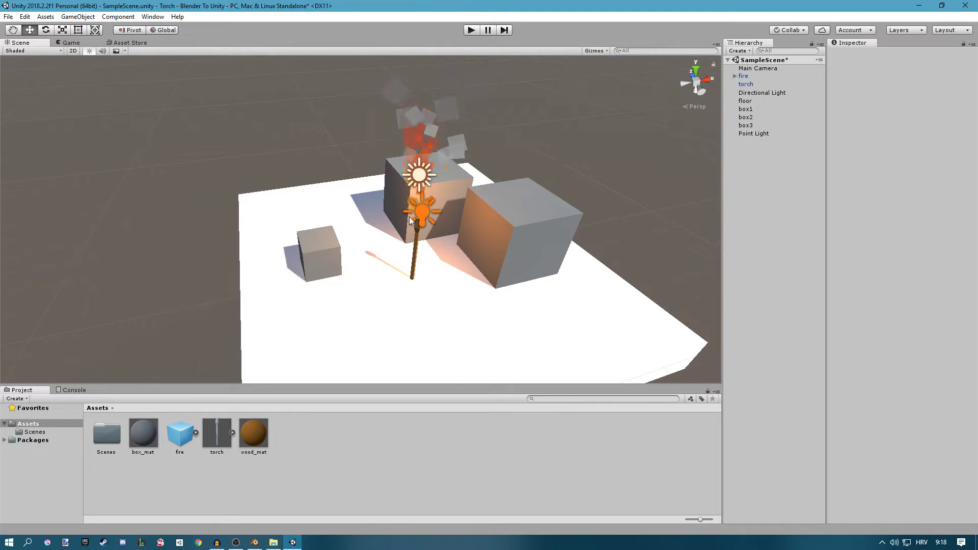
Rename the point light to torch_light.
{"action": "left_click", "coordinate": [756, 135]}
{"action": "left_click", "coordinate": [751, 134]}
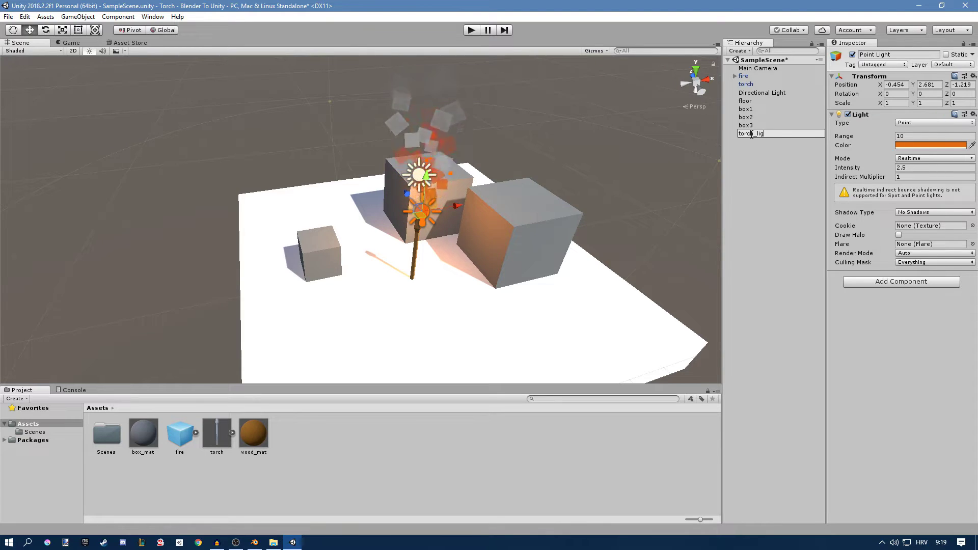
{"action": "type", "text": "torch_light"}
{"action": "key", "text": "Return"}
{"action": "right_click", "coordinate": [750, 141]}
{"action": "left_click", "coordinate": [718, 181]}
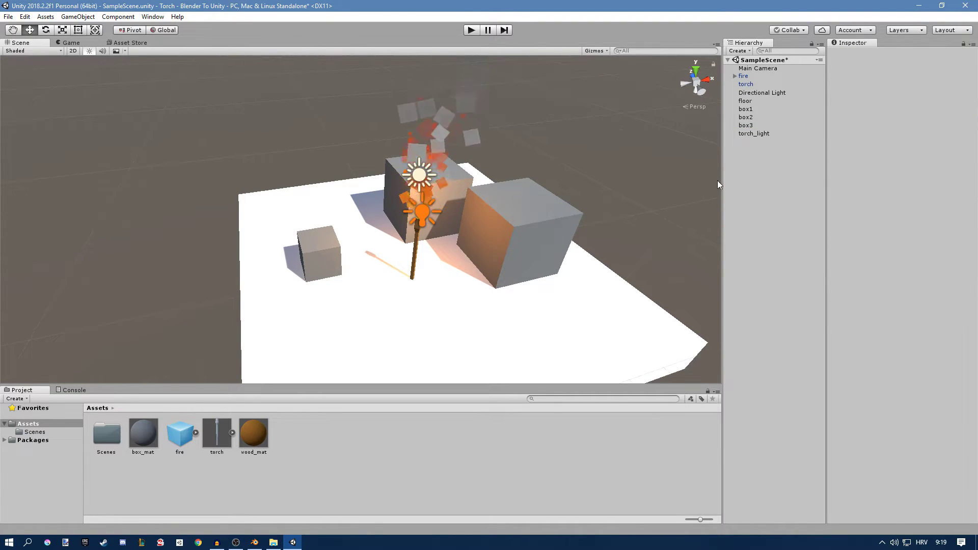
Create an empty game object and place it at the base of the torch at X 0, Y 0.606, Z 0.
{"action": "right_click", "coordinate": [753, 174]}
{"action": "left_click", "coordinate": [787, 255]}
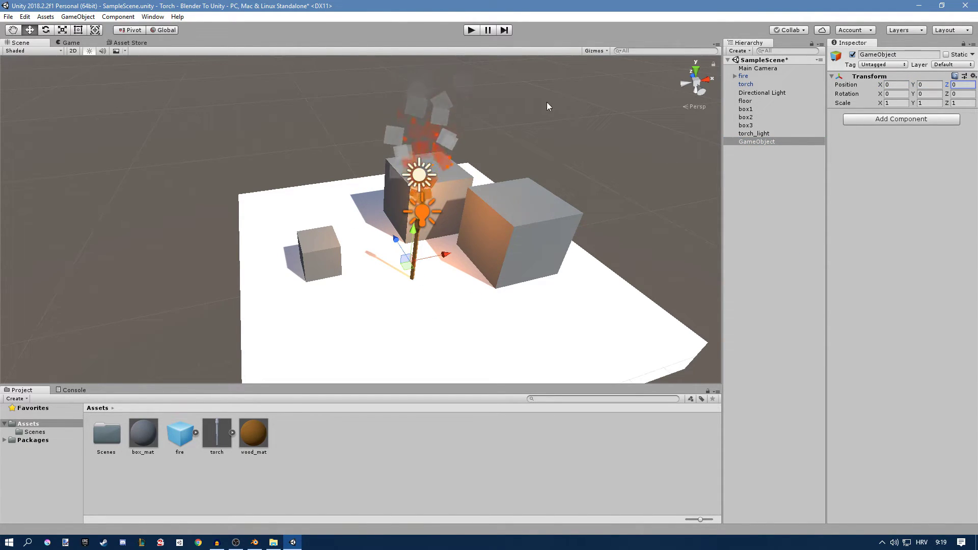
{"action": "right_click_drag", "start_coordinate": [548, 106], "coordinate": [387, 204]}
{"action": "left_click_drag", "start_coordinate": [334, 227], "coordinate": [334, 206]}
{"action": "scroll", "coordinate": [336, 214], "scroll_direction": "up", "scroll_amount": 2}
{"action": "right_click_drag", "start_coordinate": [340, 235], "coordinate": [366, 254]}
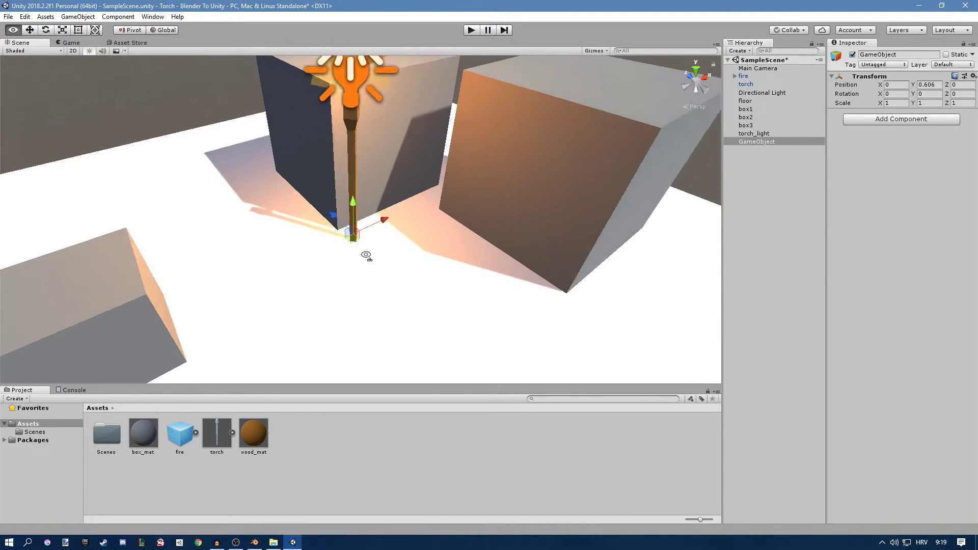
{"action": "left_click_drag", "start_coordinate": [366, 255], "coordinate": [350, 237], "text": "alt"}
{"action": "scroll", "coordinate": [359, 249], "scroll_direction": "down", "scroll_amount": 8}
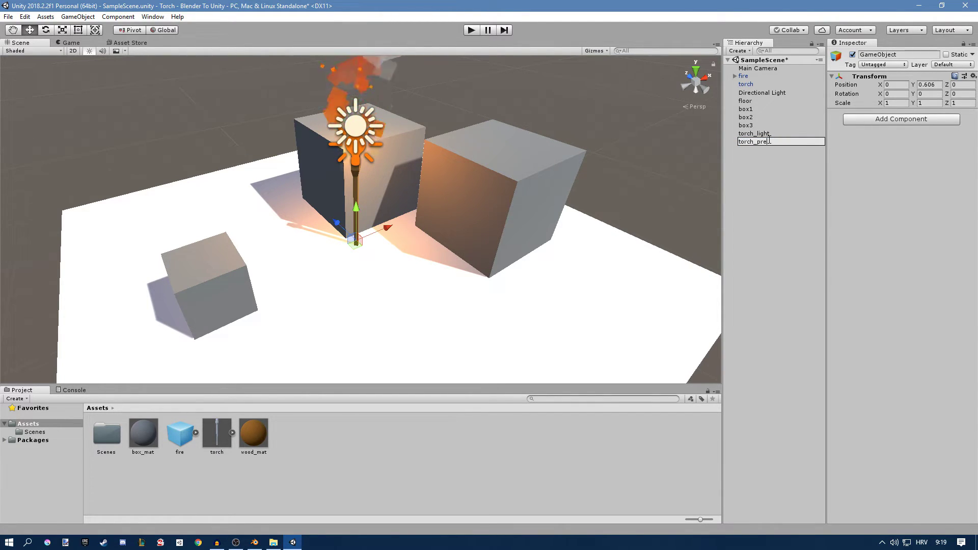
Name the empty object torch_prefab and make fire, torch and torch_light its children.
{"action": "left_click", "coordinate": [751, 79]}
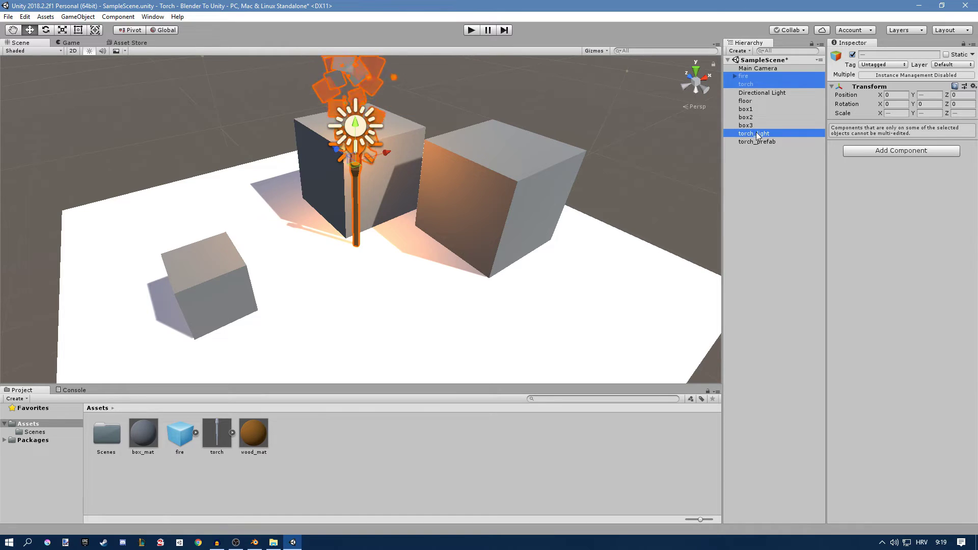
{"action": "left_click_drag", "start_coordinate": [759, 142], "coordinate": [758, 144]}
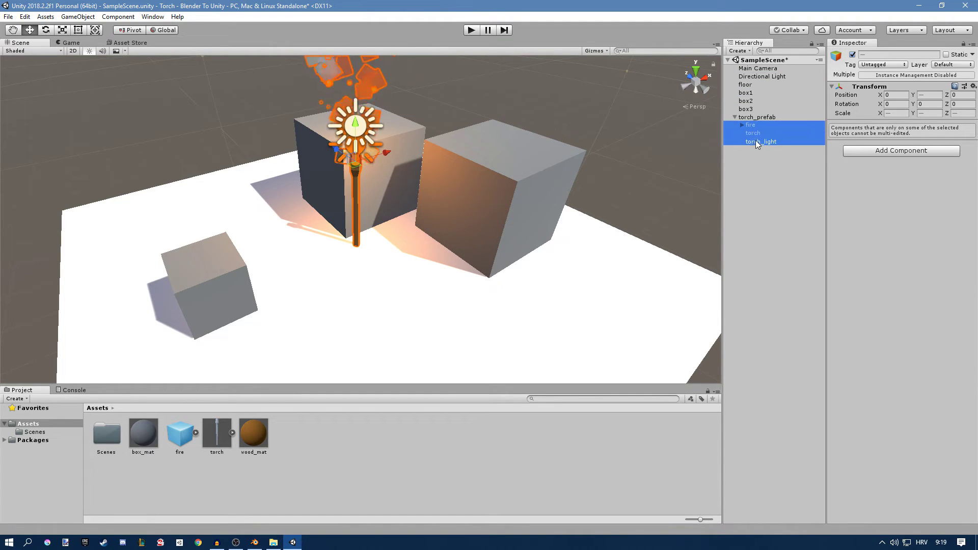
{"action": "left_click", "coordinate": [736, 117]}
Save the torch_prefab object as a prefab in the Assets folder.
{"action": "key", "text": "f"}
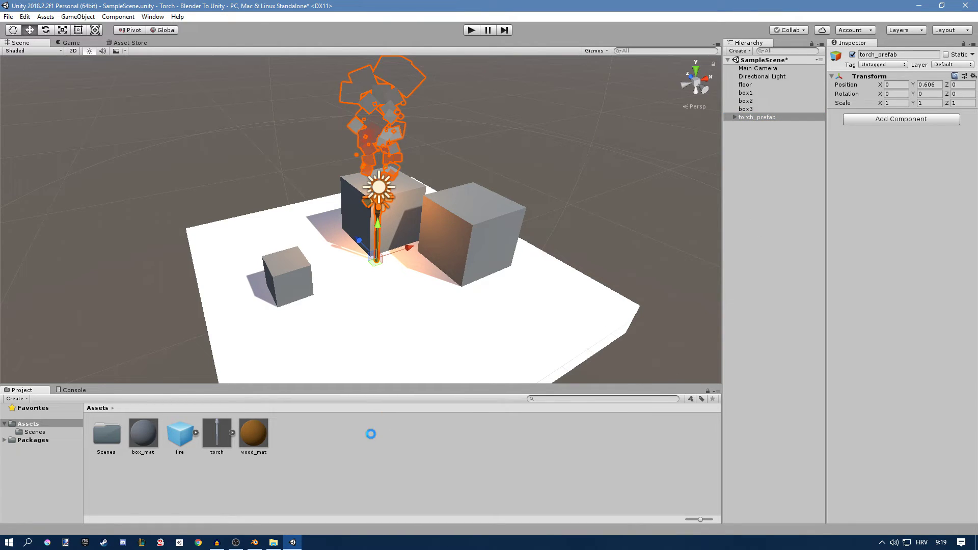
{"action": "left_click", "coordinate": [274, 464]}
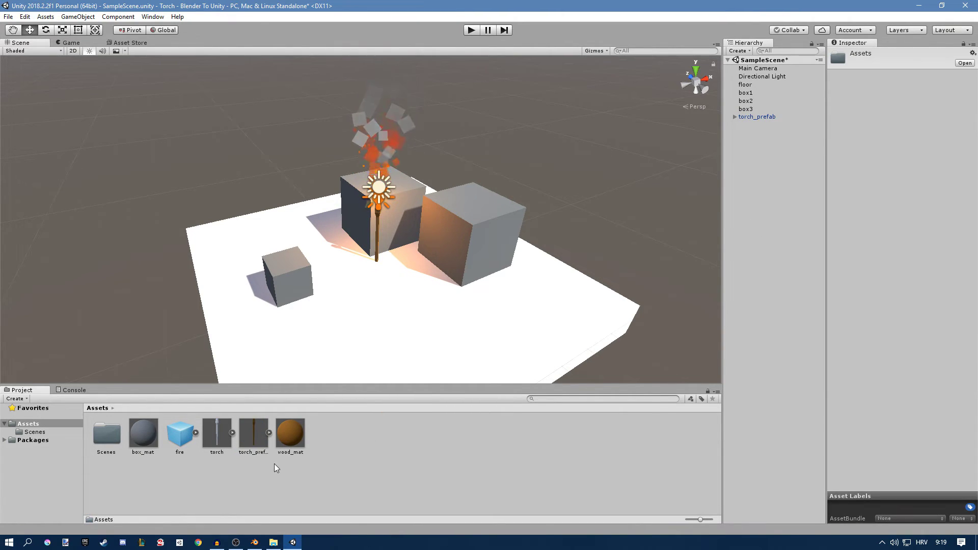
{"action": "right_click", "coordinate": [281, 461]}
{"action": "left_click", "coordinate": [343, 480]}
{"action": "right_click", "coordinate": [337, 481]}
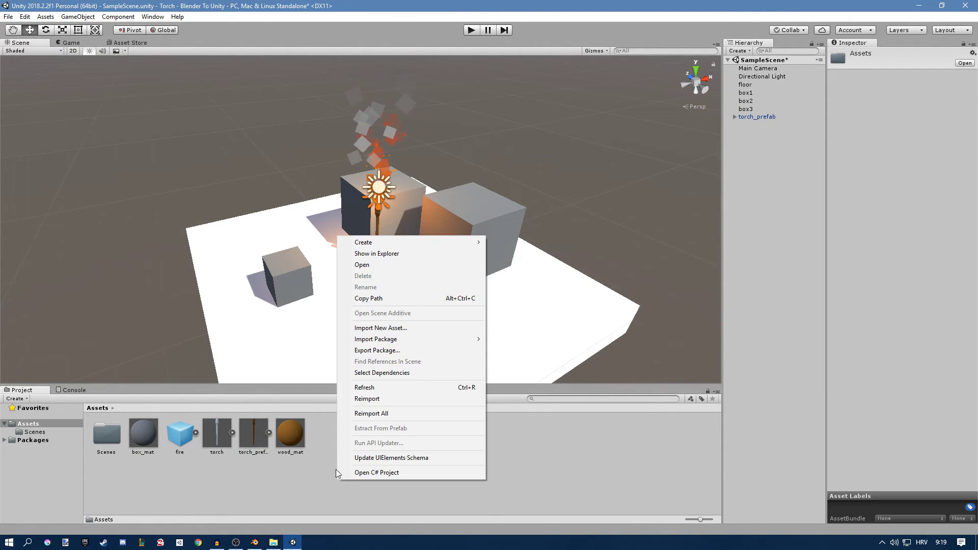
Place additional torch_prefab instances on the floor around the boxes and play the scene.
{"action": "left_click", "coordinate": [804, 117]}
{"action": "left_click_drag", "start_coordinate": [257, 429], "coordinate": [377, 342]}
{"action": "left_click_drag", "start_coordinate": [257, 432], "coordinate": [497, 308]}
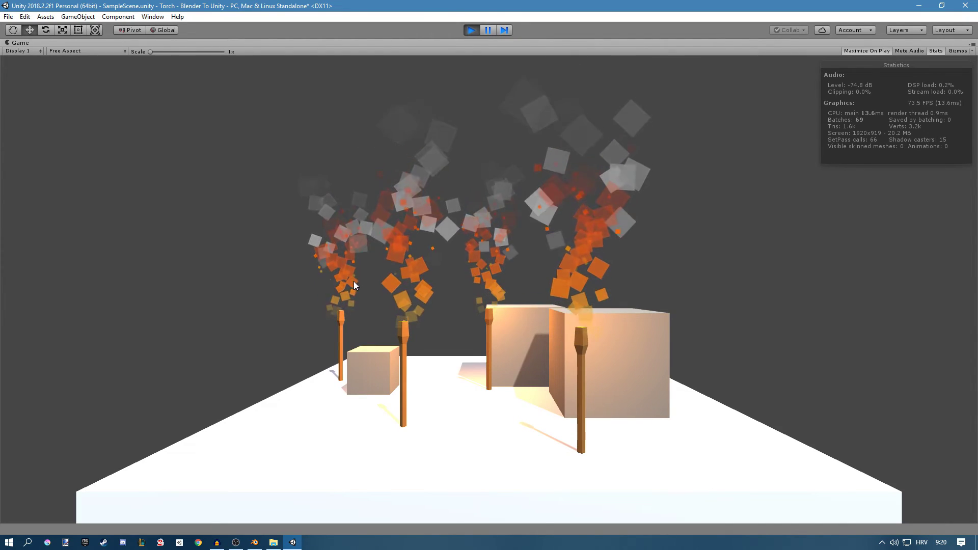